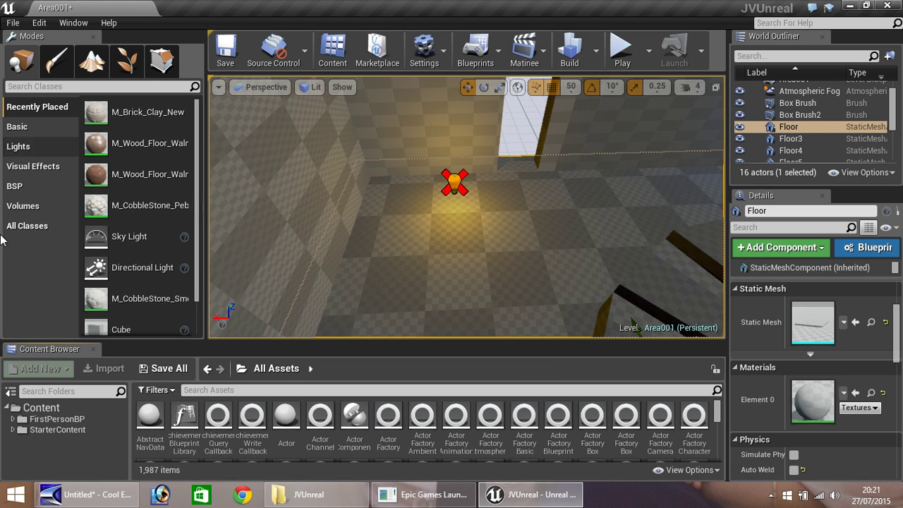
Show the Basic placeable classes and open the Materials folder inside StarterContent
click(27, 127)
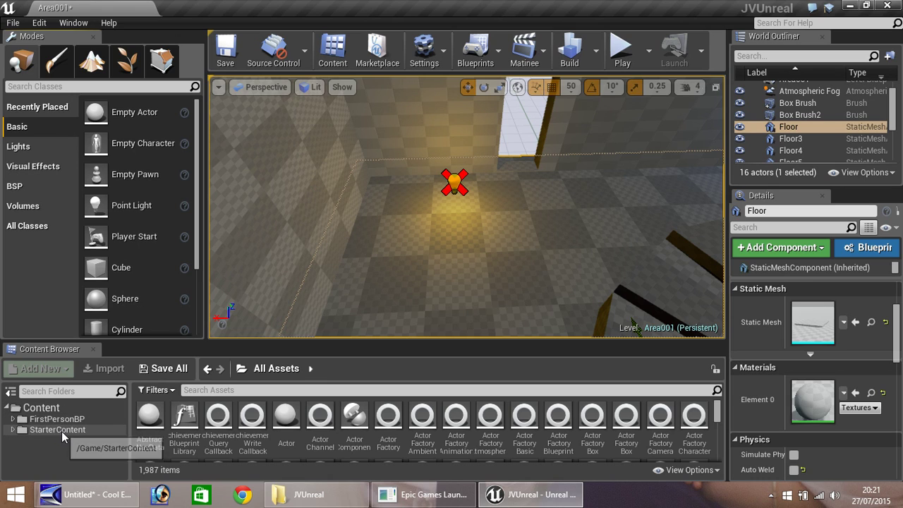
click(13, 429)
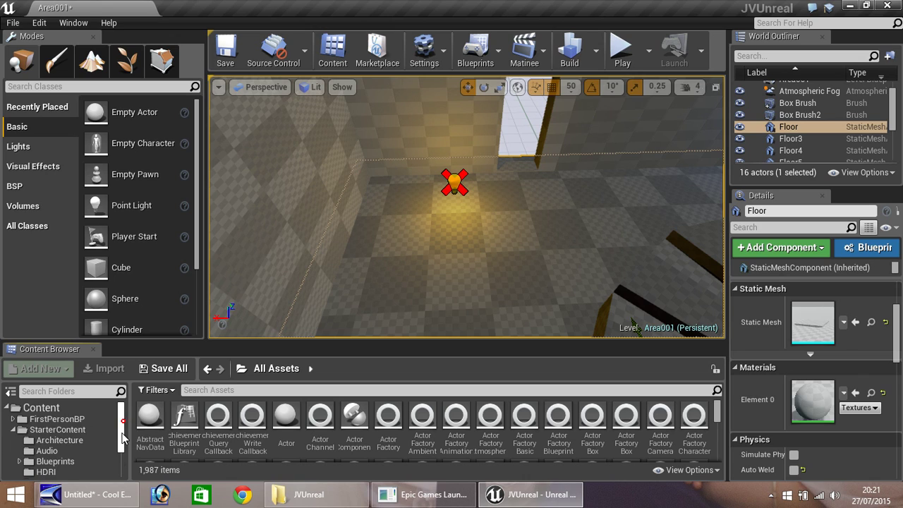
scroll(123, 440, down, 3)
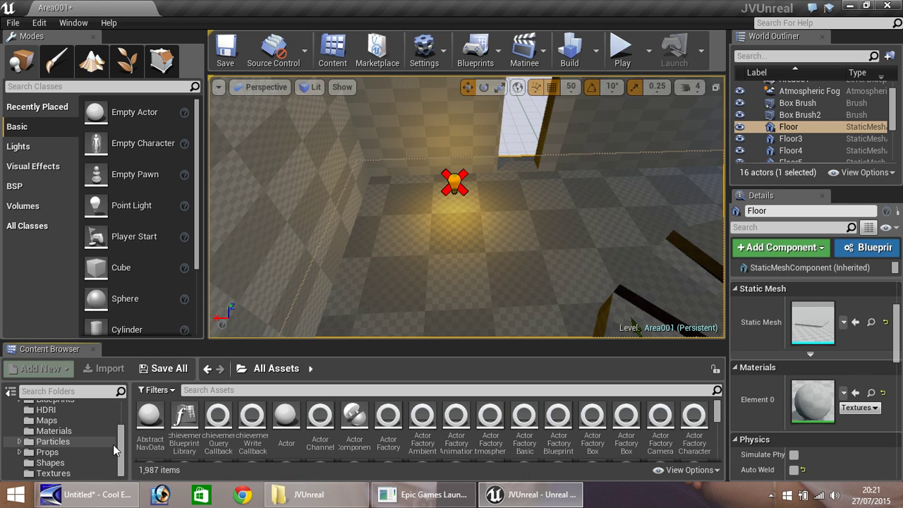
click(60, 433)
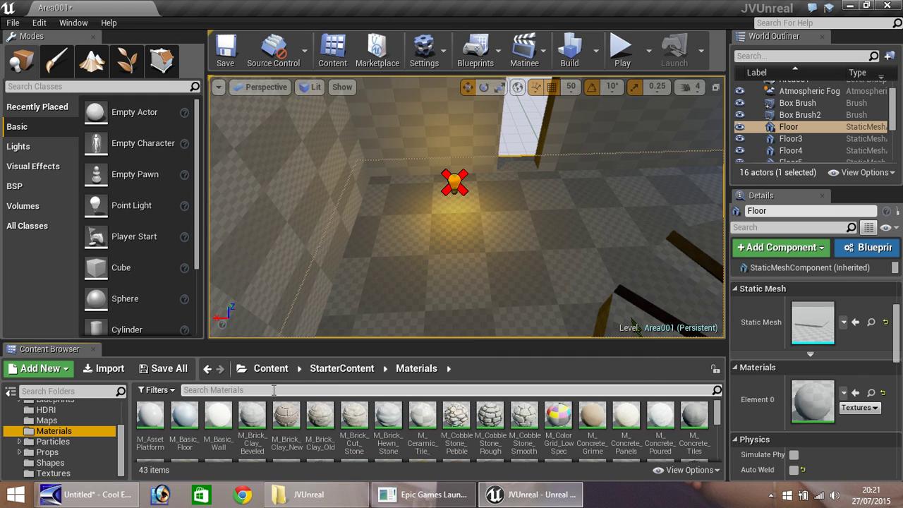
Search the starter materials for "floor" and apply M_Wood_Floor_Walnut_Polished to the room's floor
scroll(395, 446, down, 1)
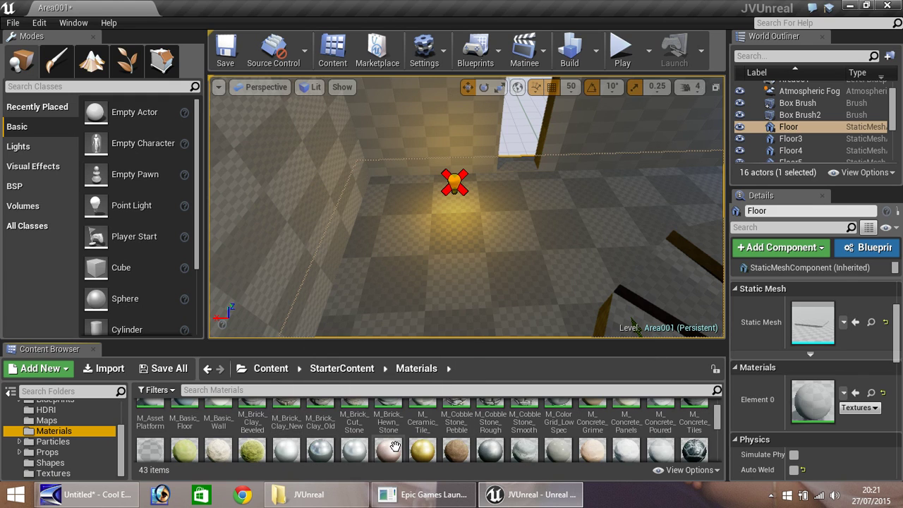
scroll(395, 446, down, 1)
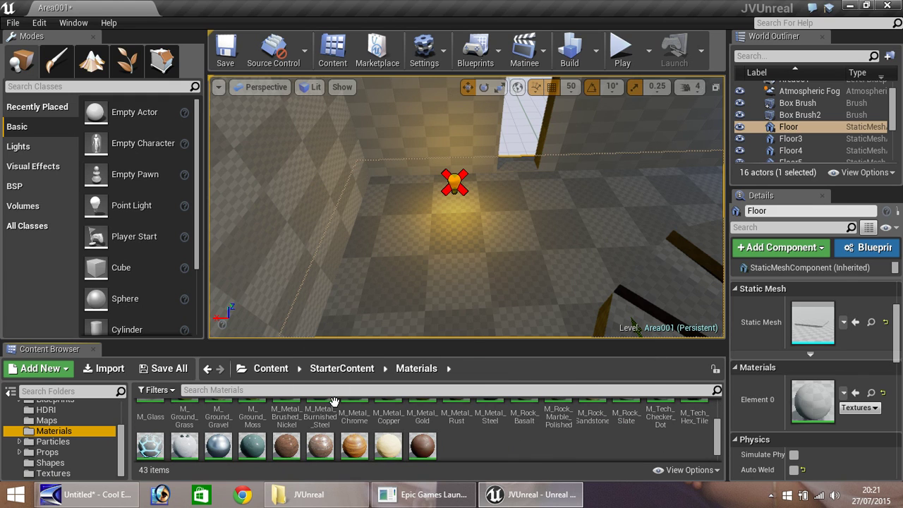
click(231, 389)
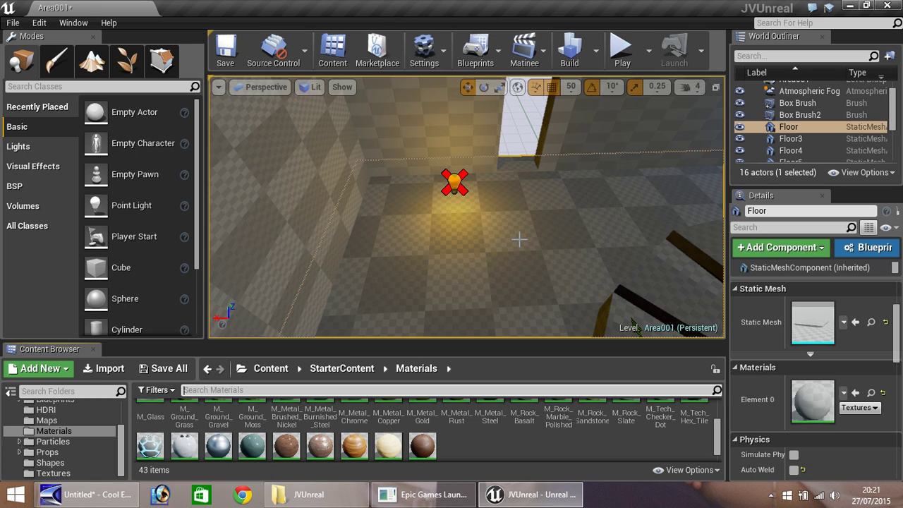
text(floor)
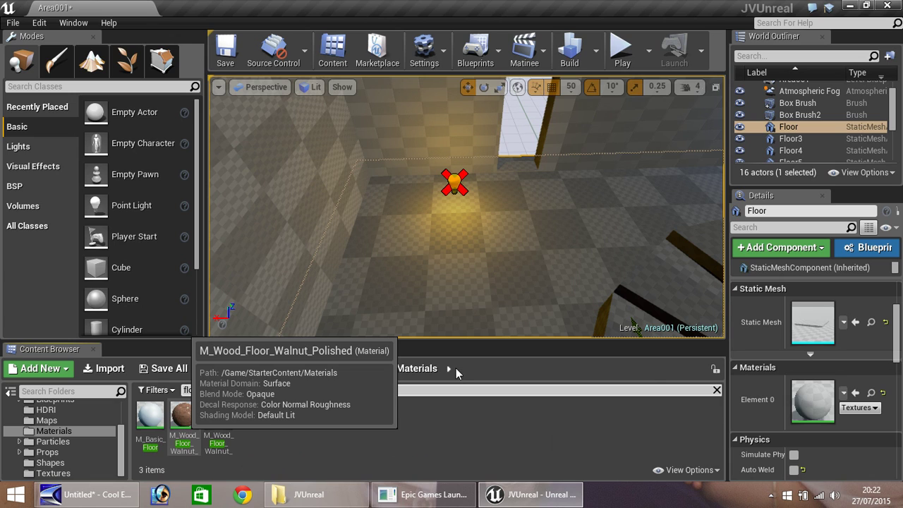
click(802, 403)
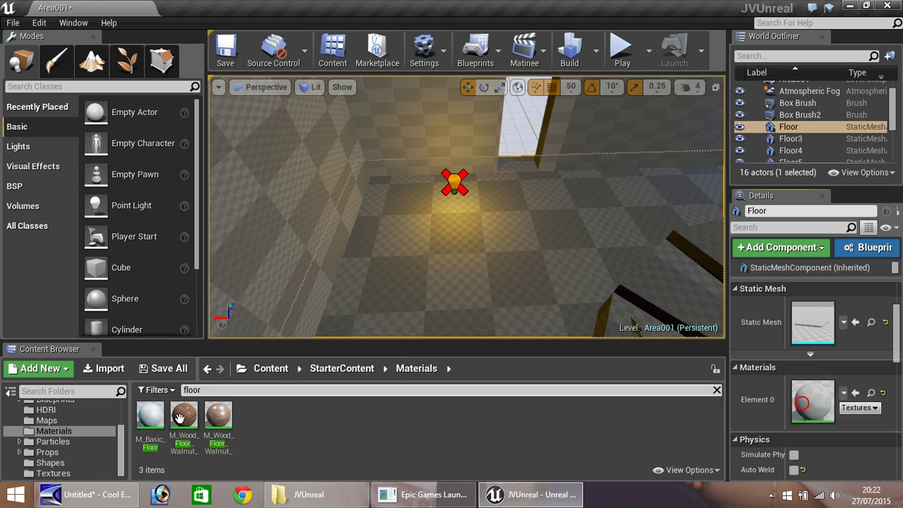
drag(183, 416, 409, 273)
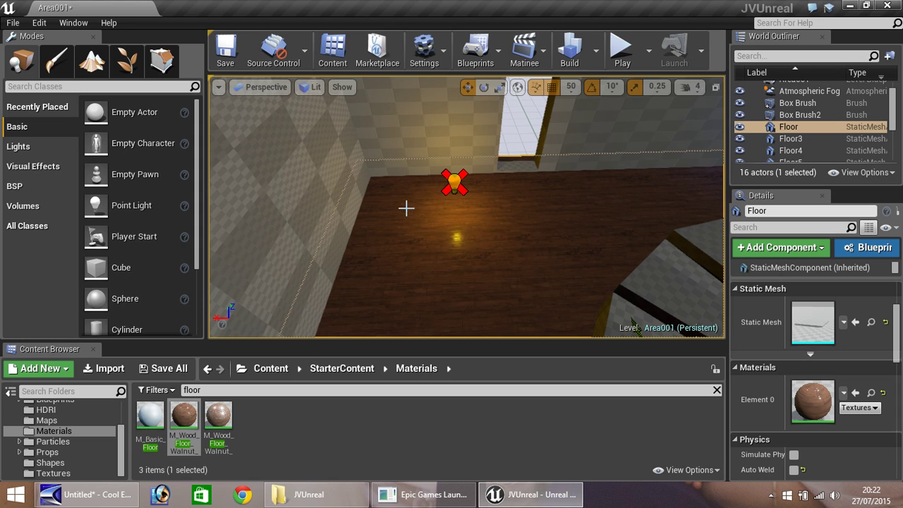
Clear the material search and apply M_Brick_Clay_New to the wall with the rectangular opening
right_drag(501, 236, 720, 228)
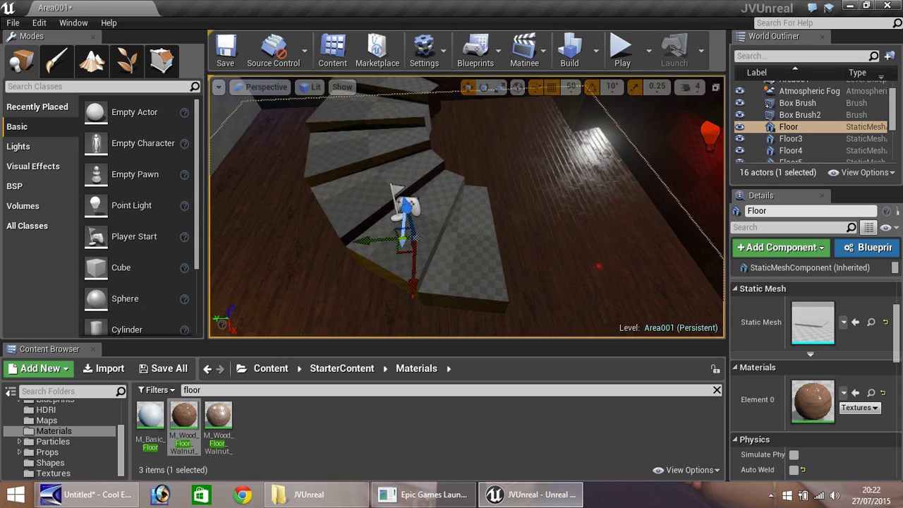
right_drag(635, 252, 695, 282)
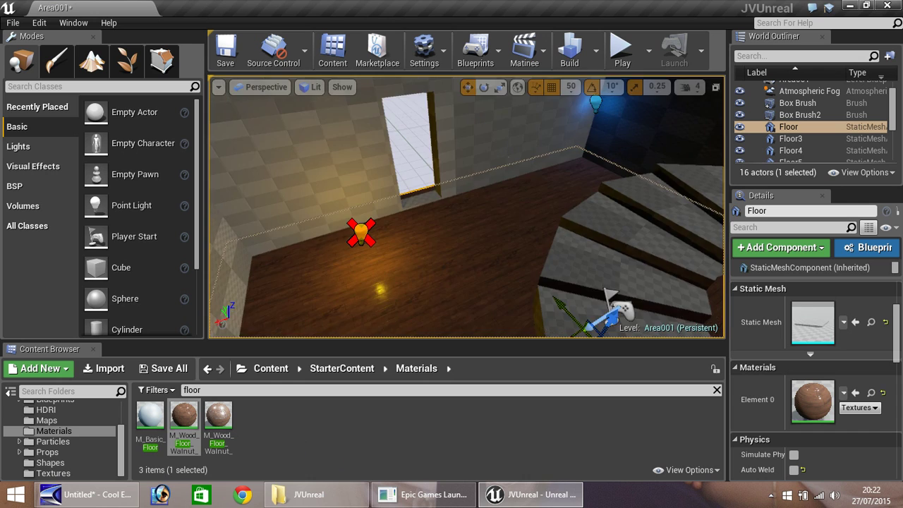
right_drag(487, 247, 397, 237)
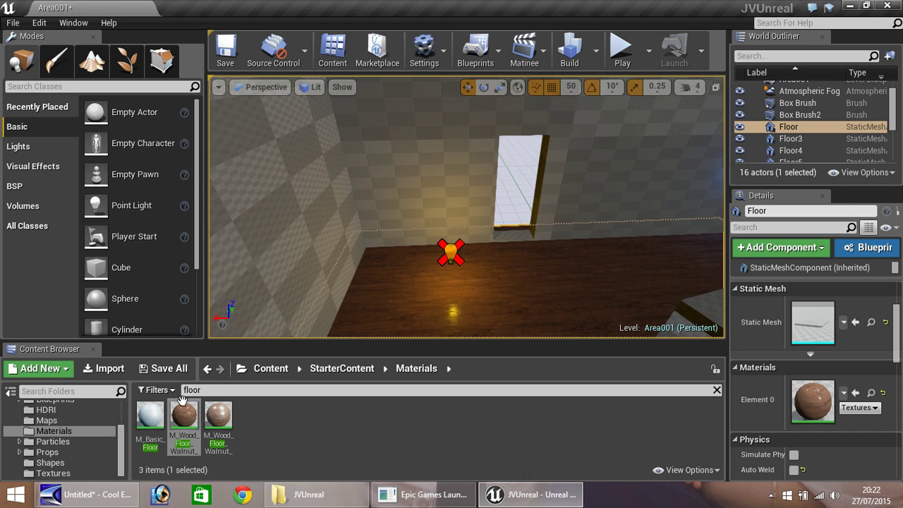
click(220, 390)
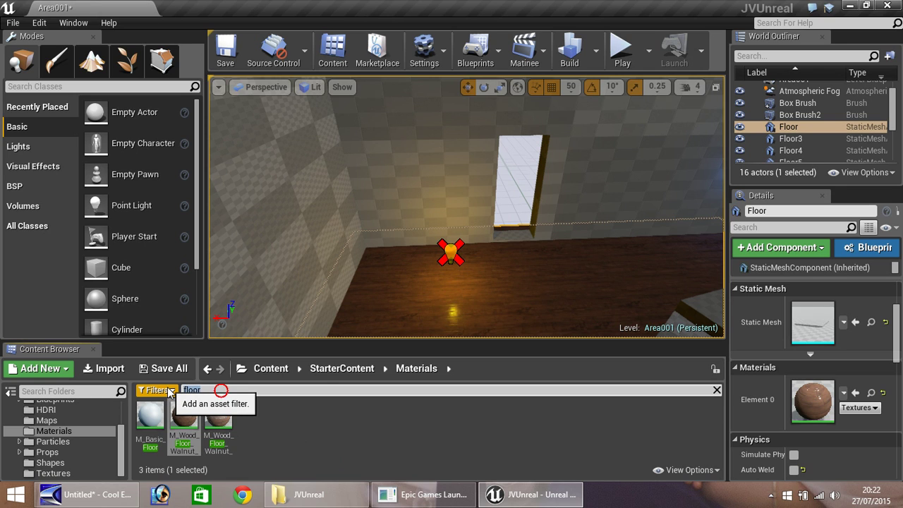
key(BackSpace)
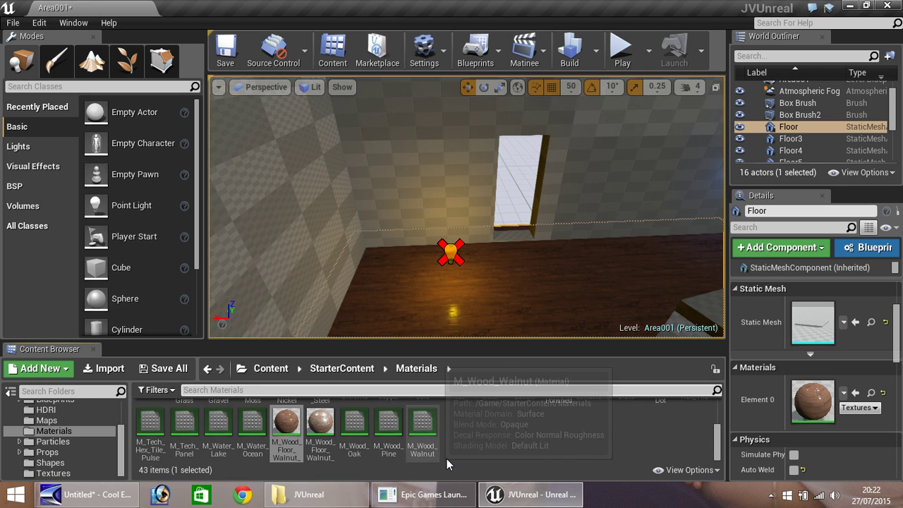
scroll(447, 458, up, 3)
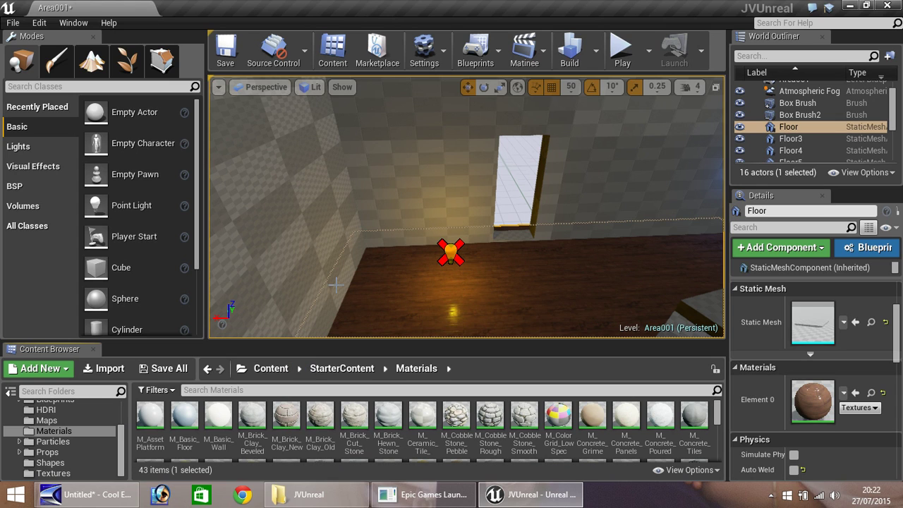
drag(287, 416, 418, 198)
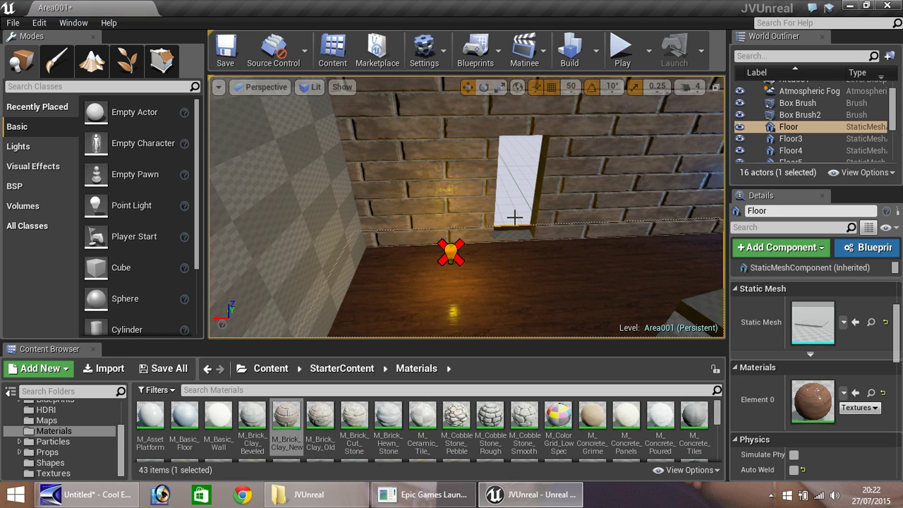
Apply M_Brick_Clay_New to the plain wall adjoining the wall with the opening, near the orange light
right_drag(438, 204, 522, 144)
right_drag(624, 149, 562, 180)
right_drag(574, 244, 632, 252)
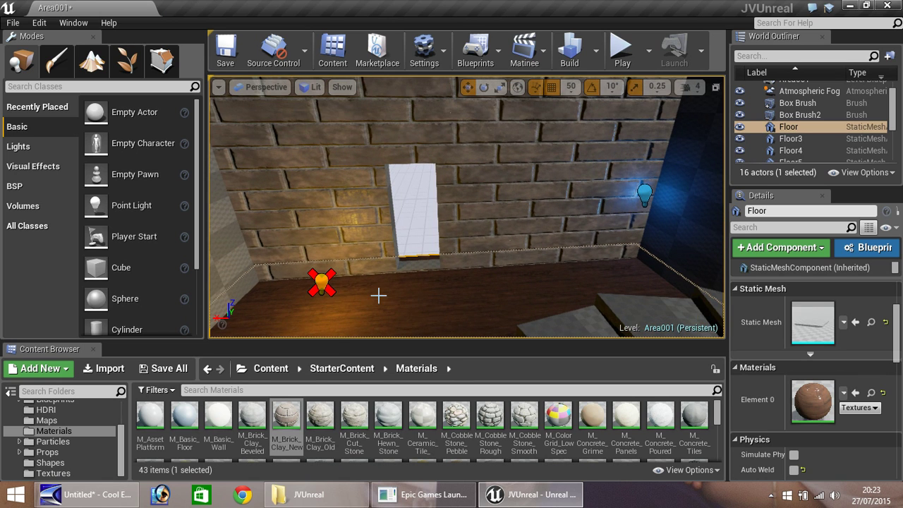
right_drag(378, 294, 321, 296)
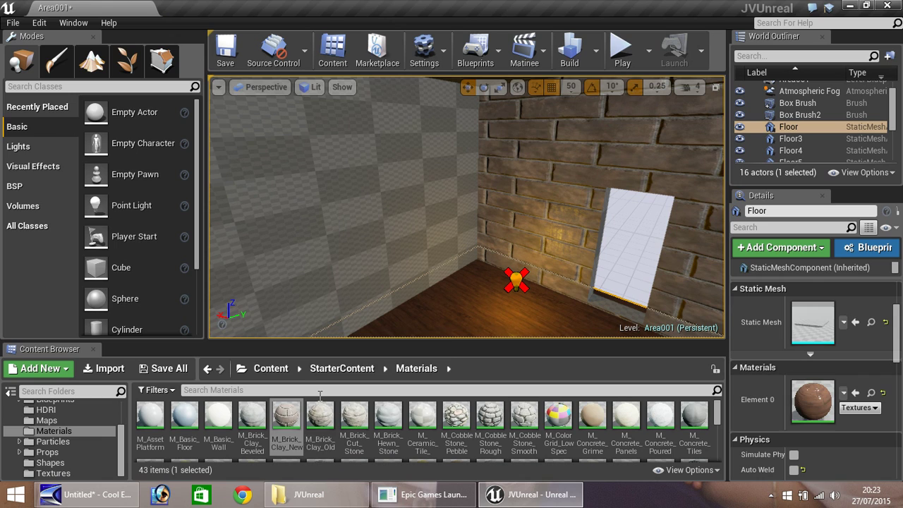
drag(286, 418, 384, 223)
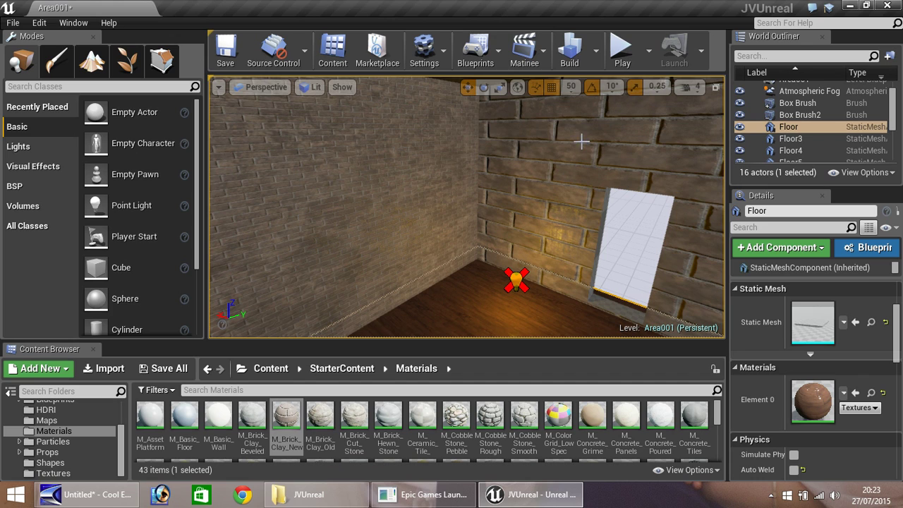
Select the two brick walls in turn and compare their actor types and details
click(418, 171)
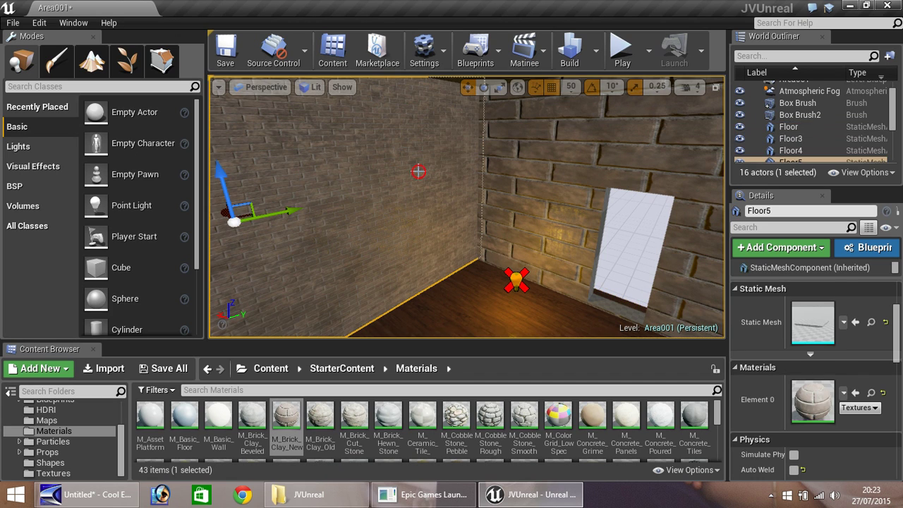
click(549, 148)
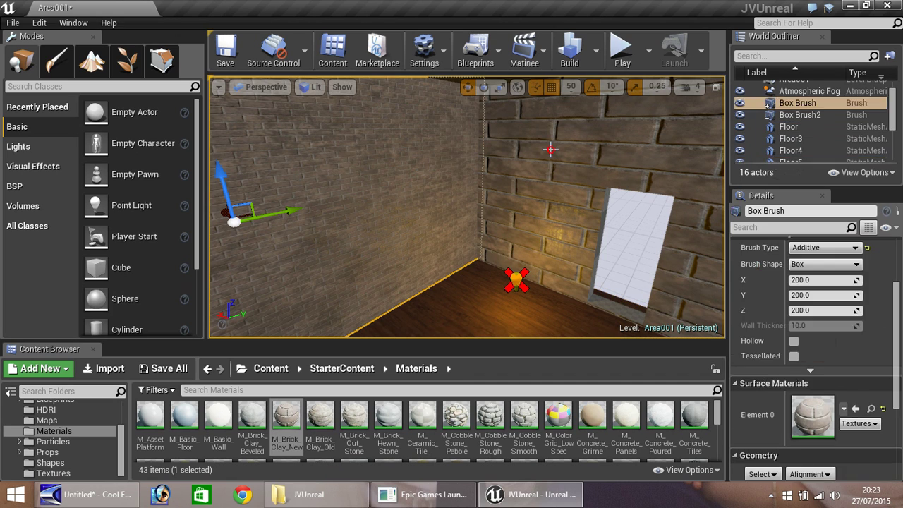
click(389, 153)
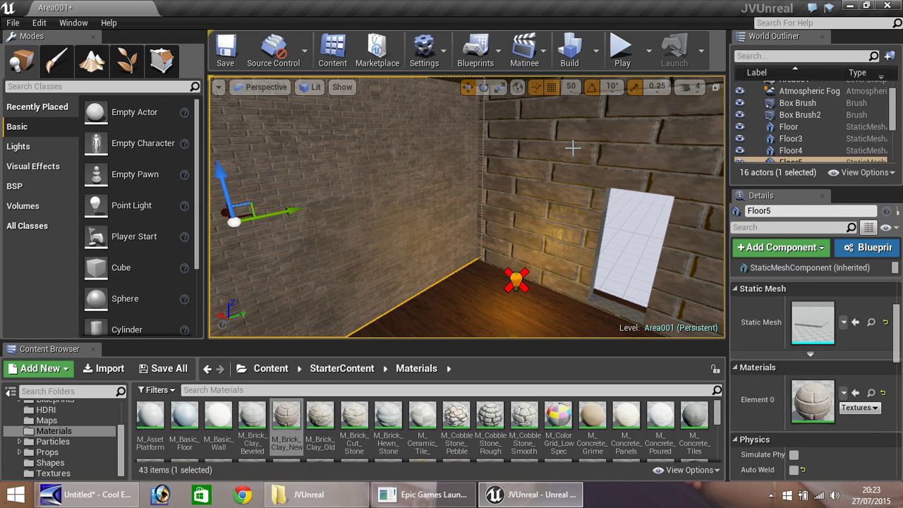
scroll(894, 124, down, 3)
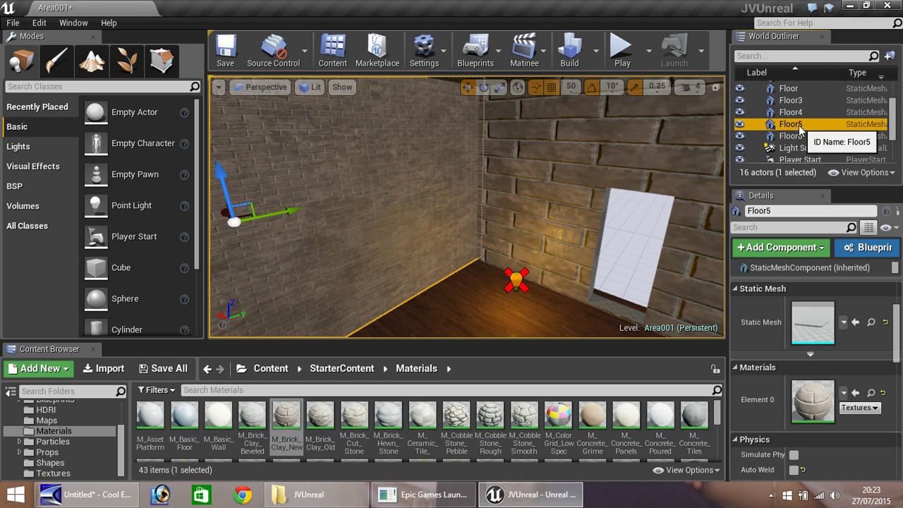
click(797, 126)
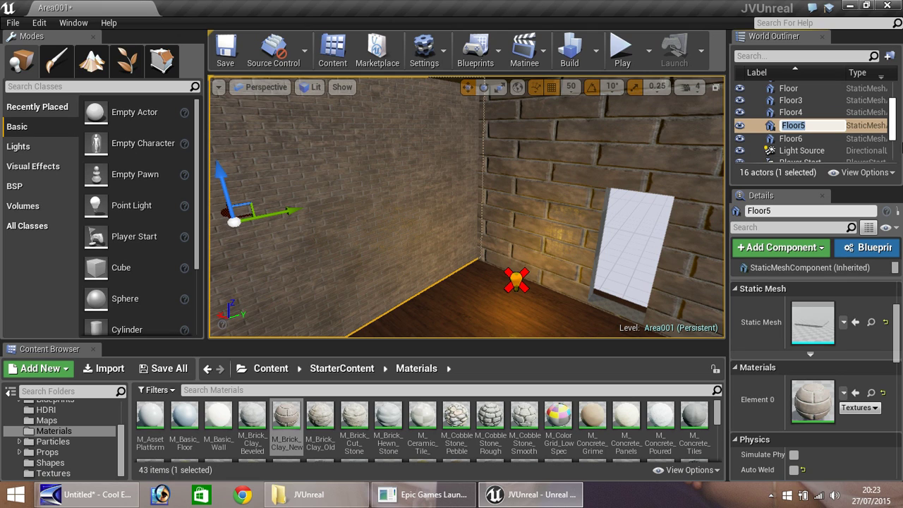
key(Escape)
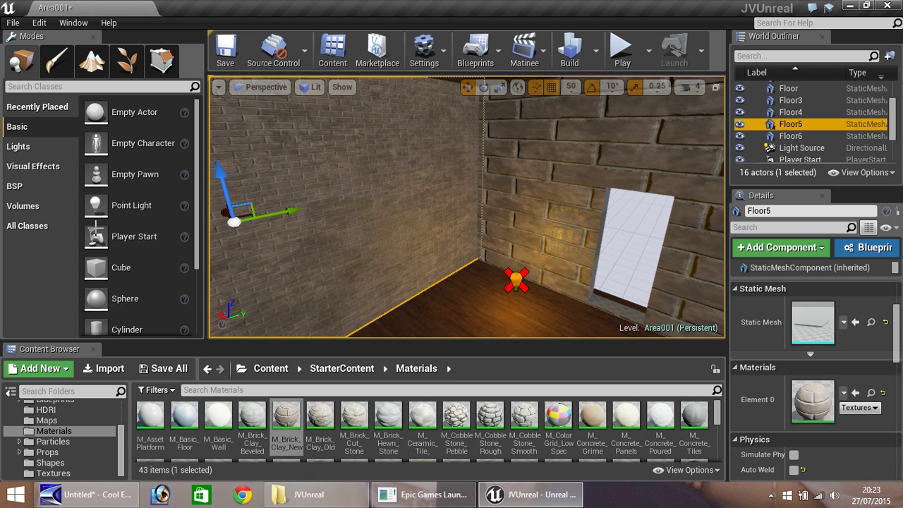
Apply M_Brick_Clay_New to the red-lit wall behind the stairs and to the dark wall beside the blue light
right_drag(474, 285, 322, 327)
scroll(390, 293, down, 5)
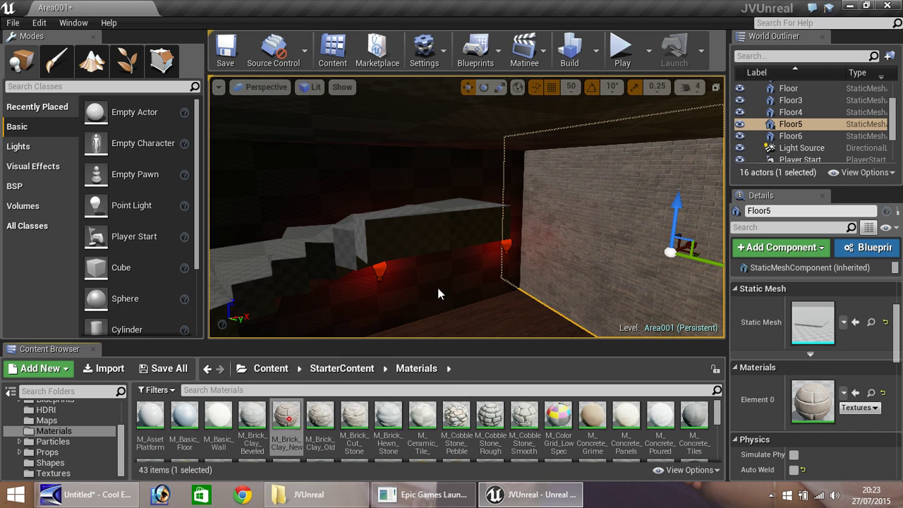
drag(284, 422, 328, 450)
double_click(475, 45)
drag(286, 416, 456, 281)
right_drag(426, 285, 323, 306)
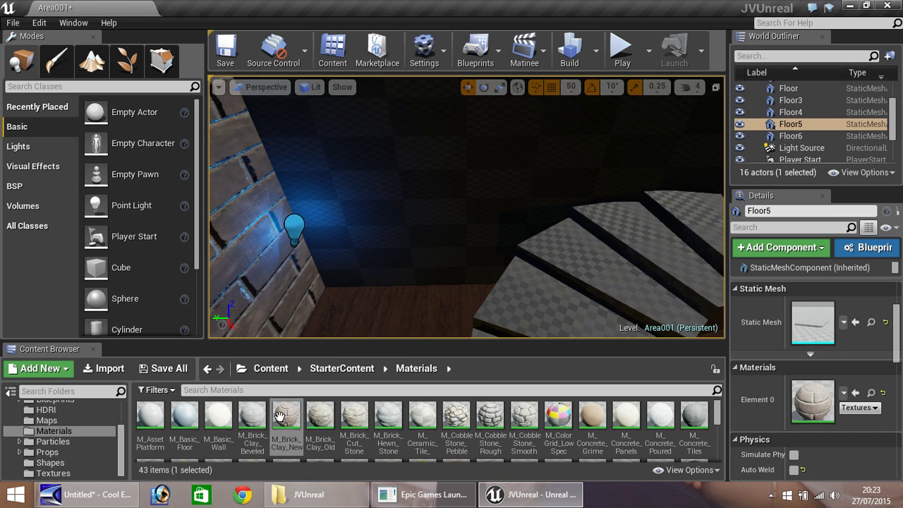
drag(279, 417, 402, 239)
Try M_CobbleStone_Pebble on the wall with the opening and restore its M_Brick_Clay_New material
right_drag(407, 237, 181, 228)
right_drag(374, 235, 374, 234)
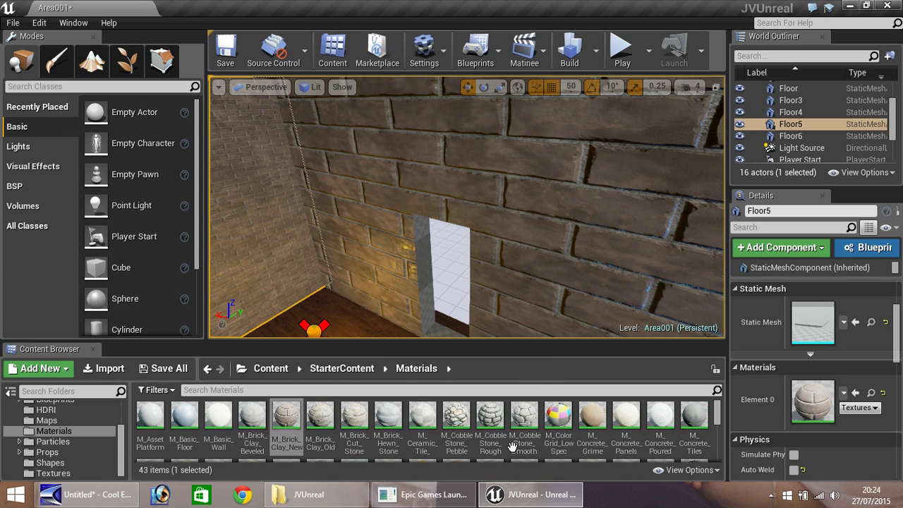
drag(454, 421, 380, 218)
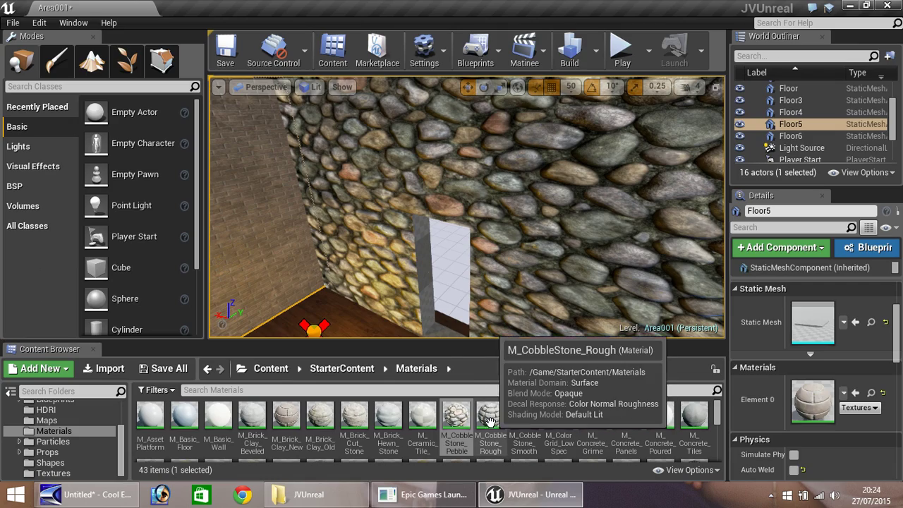
drag(490, 422, 471, 480)
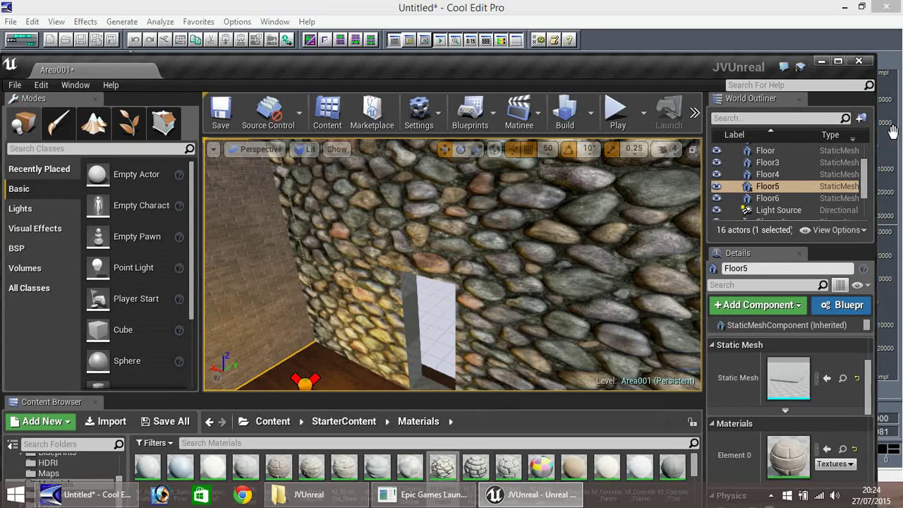
click(837, 62)
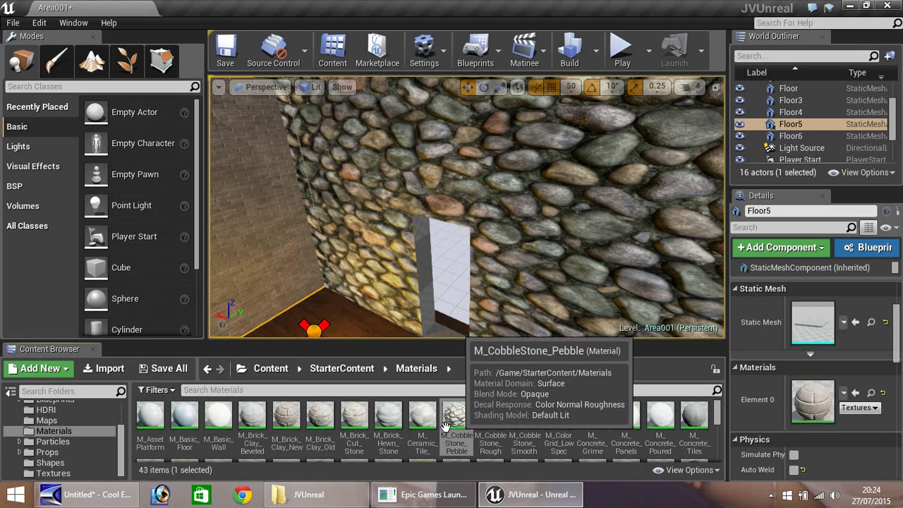
drag(282, 415, 359, 244)
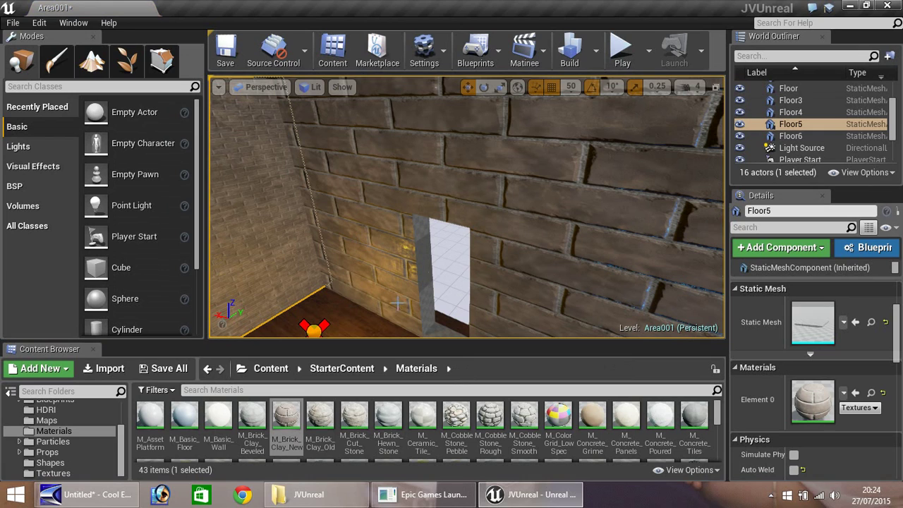
scroll(424, 249, up, 4)
scroll(463, 261, down, 5)
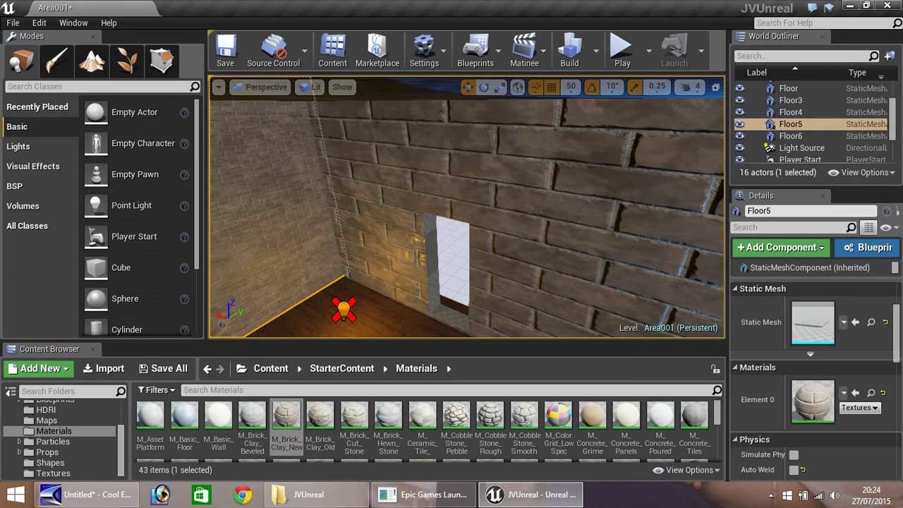
right_click(346, 151)
click(306, 251)
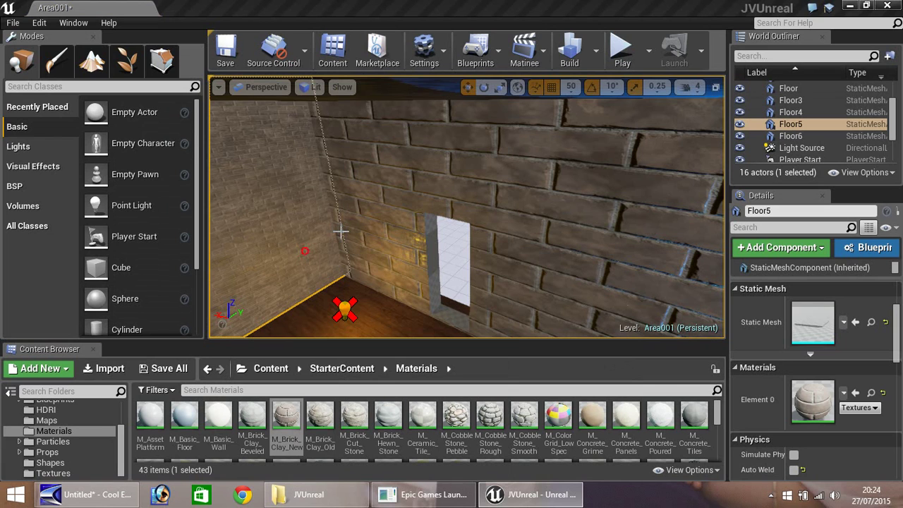
Duplicate the building's wood floor slab along the Y axis and position the copy outside, flush against the doorway wall
right_drag(369, 233, 316, 240)
middle_drag(316, 240, 349, 106)
right_drag(353, 254, 381, 216)
key(f)
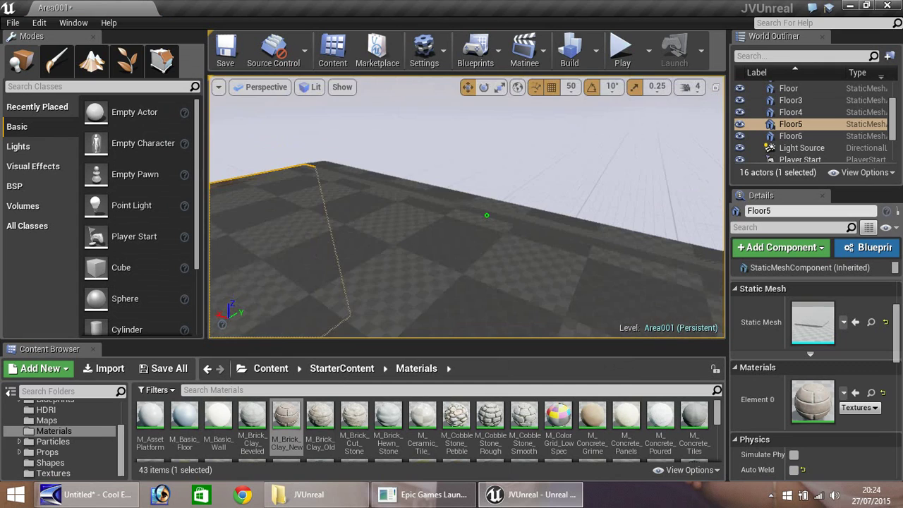
right_drag(382, 285, 468, 270)
right_drag(552, 263, 433, 306)
alt+drag(433, 306, 419, 311)
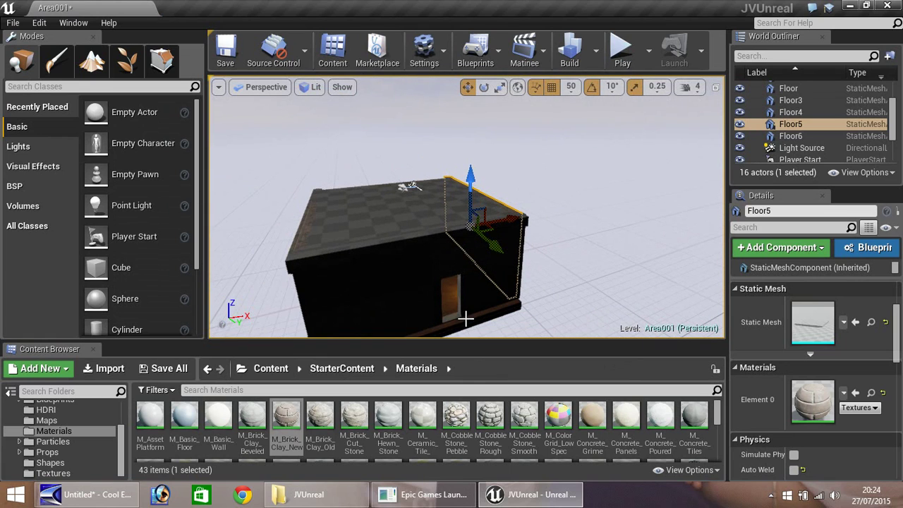
right_drag(466, 318, 464, 314)
scroll(460, 287, up, 3)
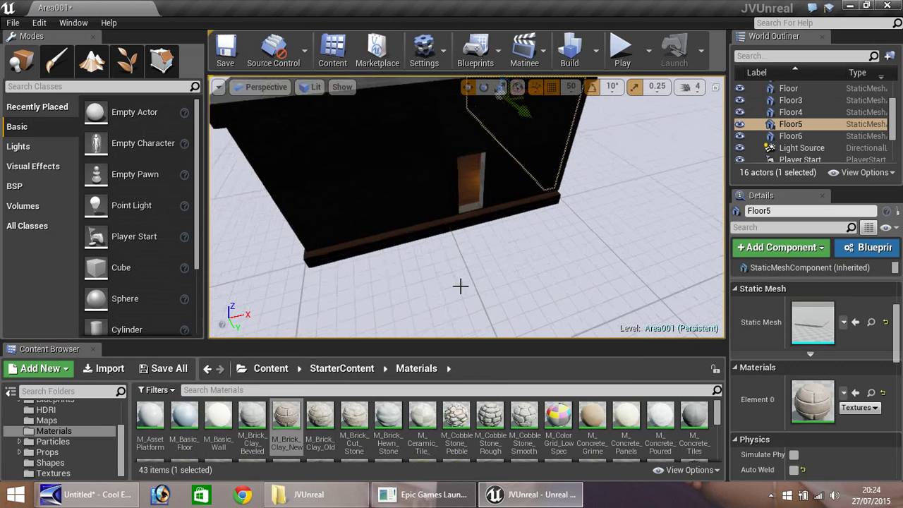
alt+drag(460, 286, 422, 258)
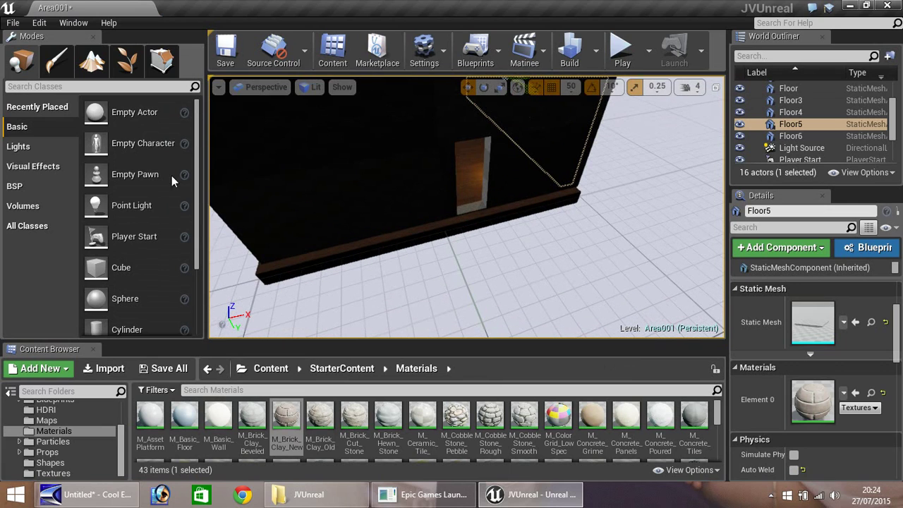
click(471, 181)
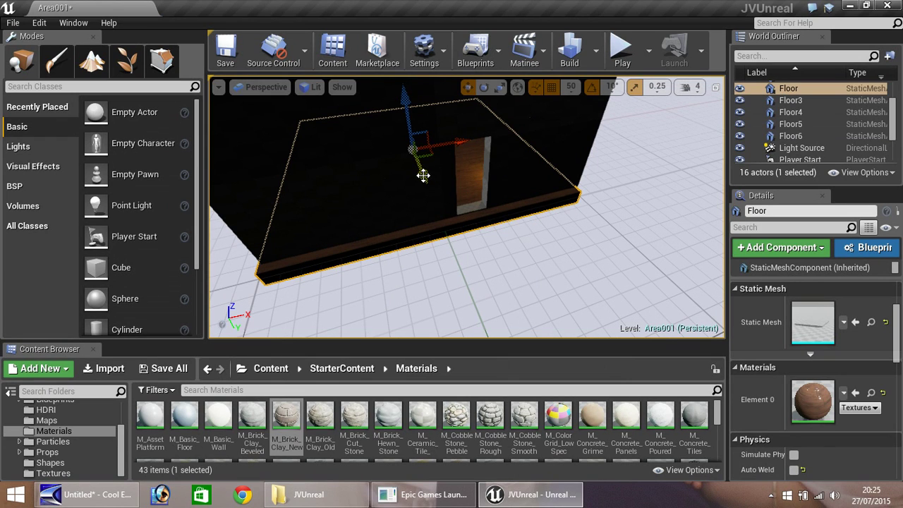
alt+drag(422, 175, 497, 346)
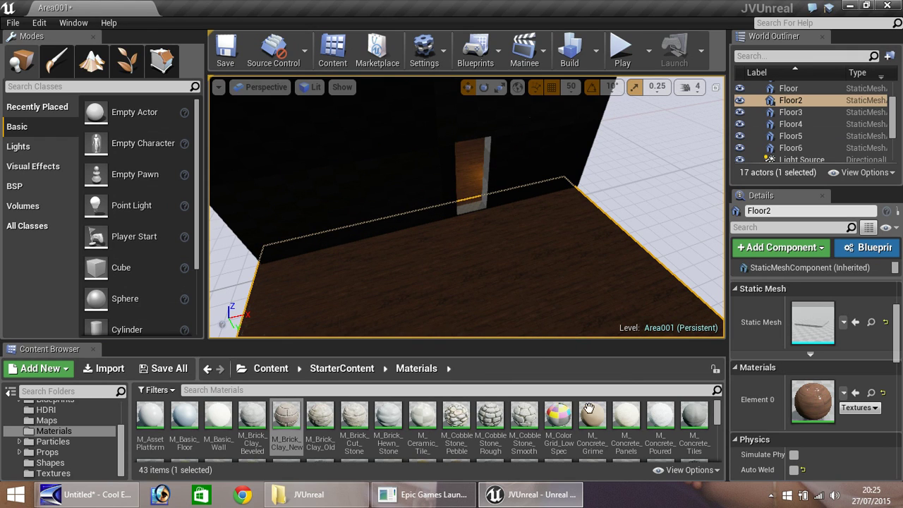
scroll(490, 311, down, 5)
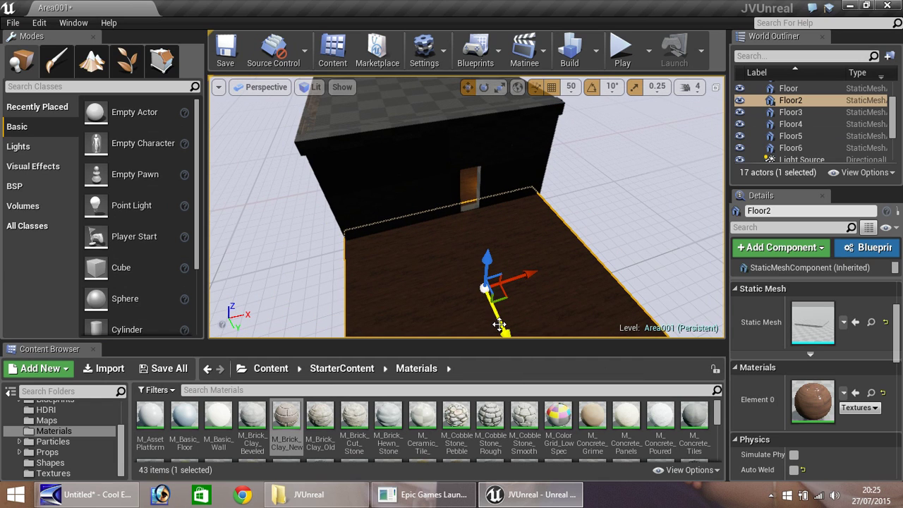
drag(501, 324, 501, 326)
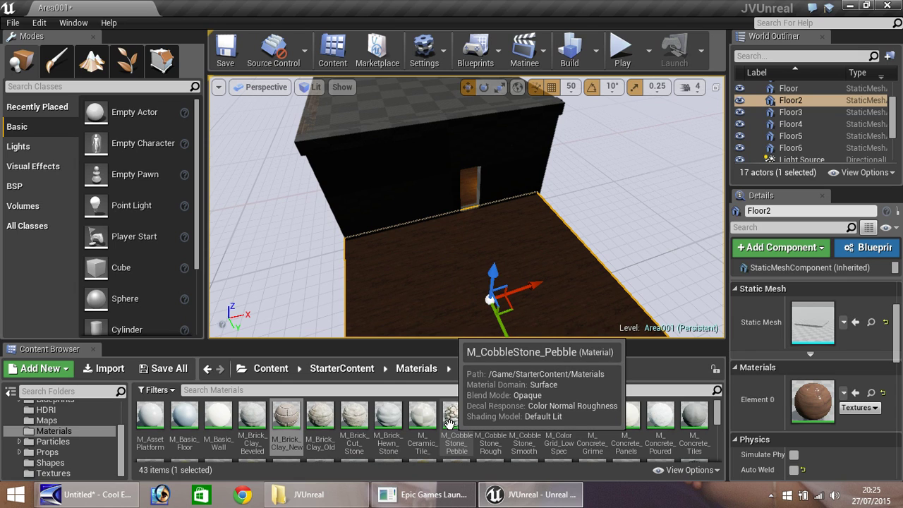
Apply M_CobbleStone_Pebble to the outdoor slab and nudge it slightly upward at grid snap 1, returning the snap size to 50
drag(450, 422, 428, 303)
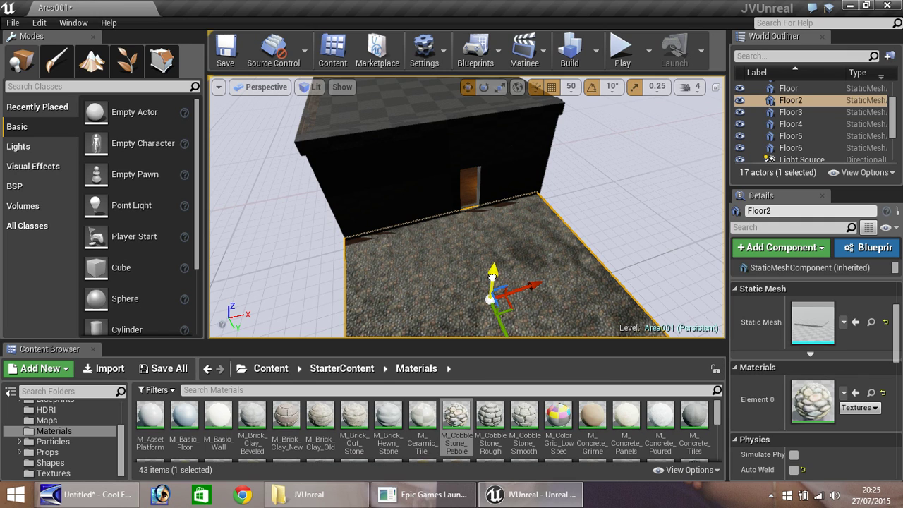
drag(492, 273, 492, 274)
click(571, 86)
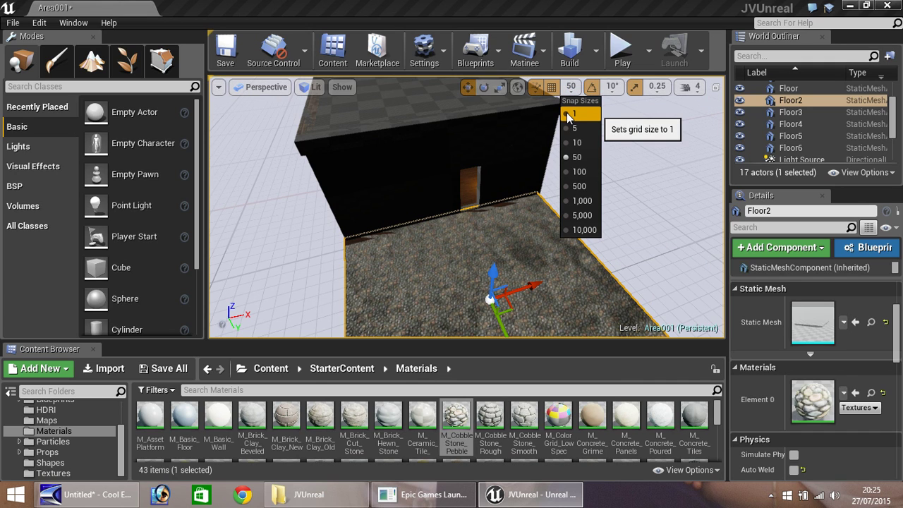
click(568, 115)
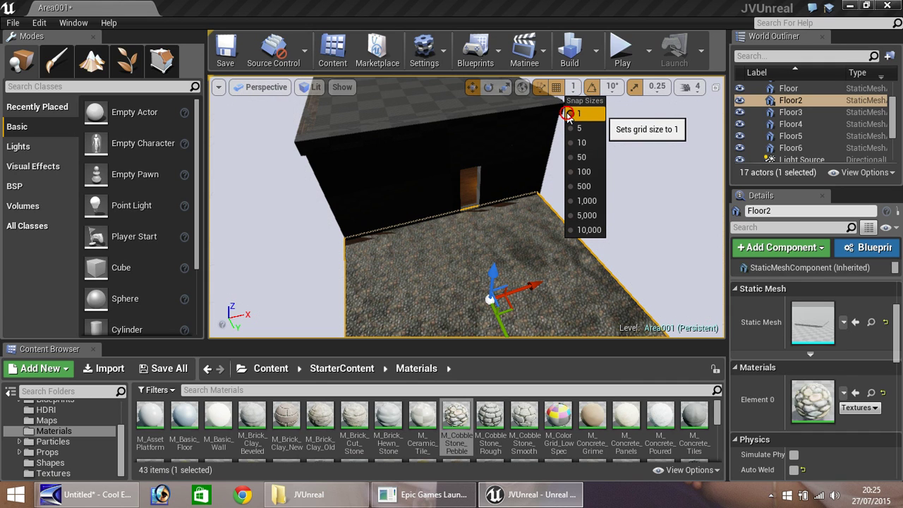
click(496, 276)
mouse_move(494, 272)
mouse_down()
mouse_move(493, 259)
mouse_move(494, 271)
mouse_up()
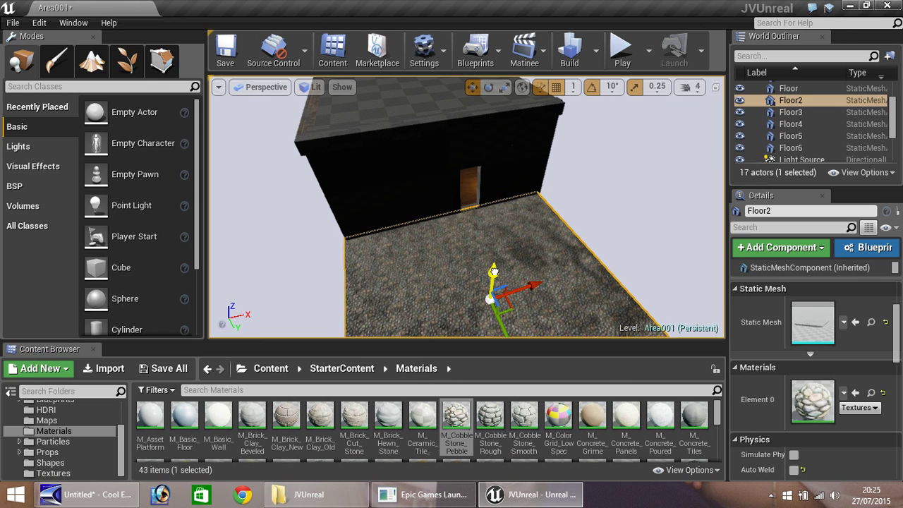
click(573, 86)
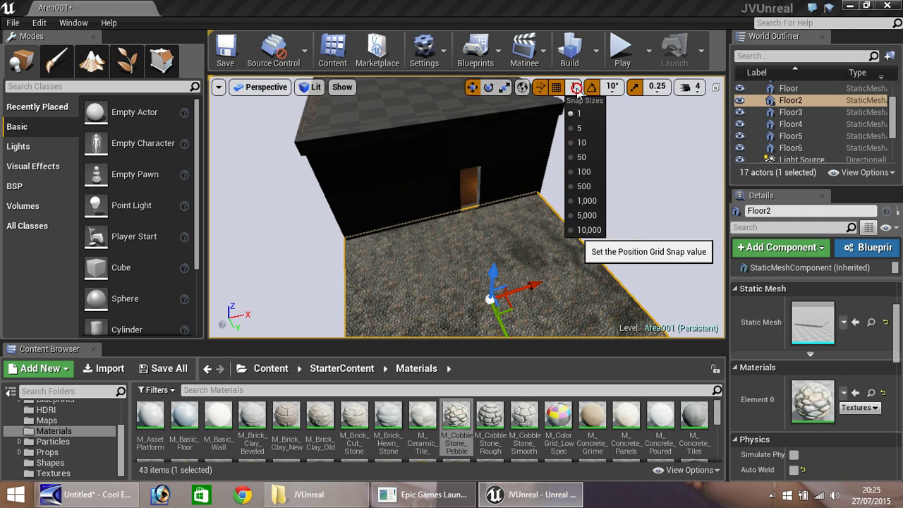
click(582, 157)
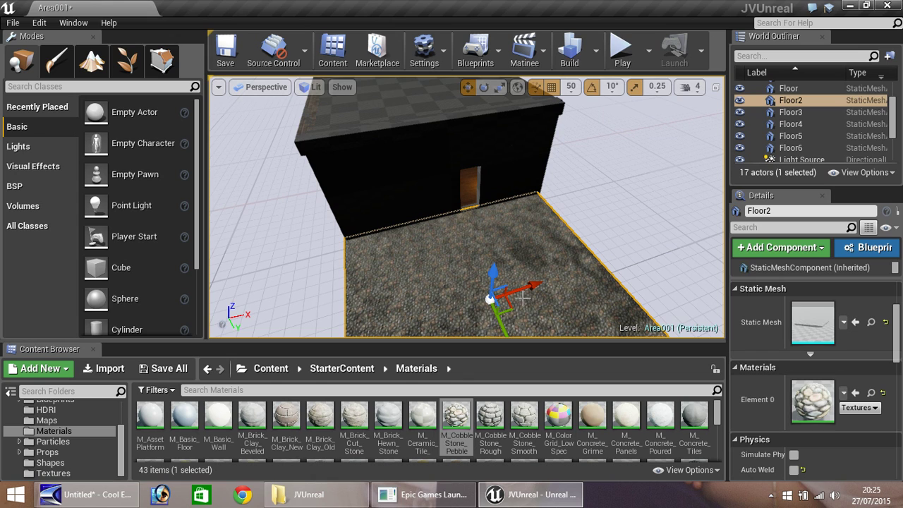
Duplicate the cobblestone slab along the X axis to widen the outdoor ground
scroll(540, 290, down, 2)
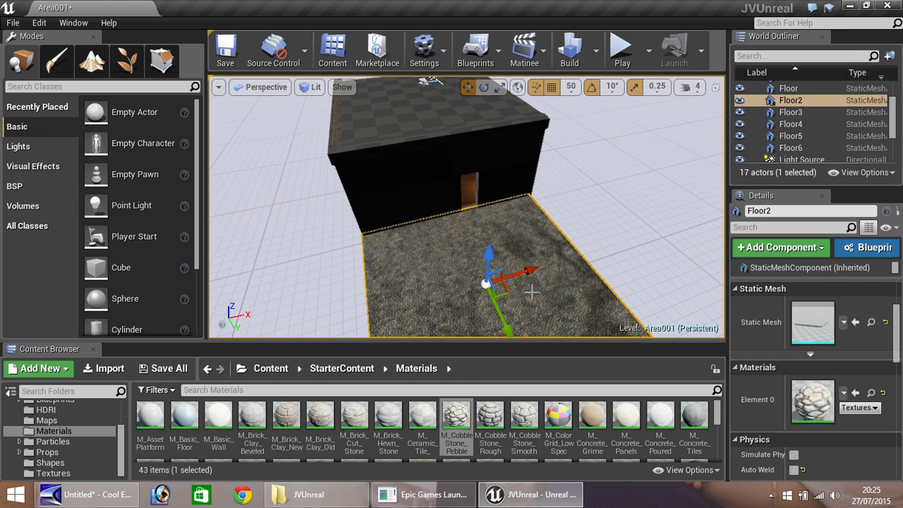
alt+drag(530, 270, 655, 262)
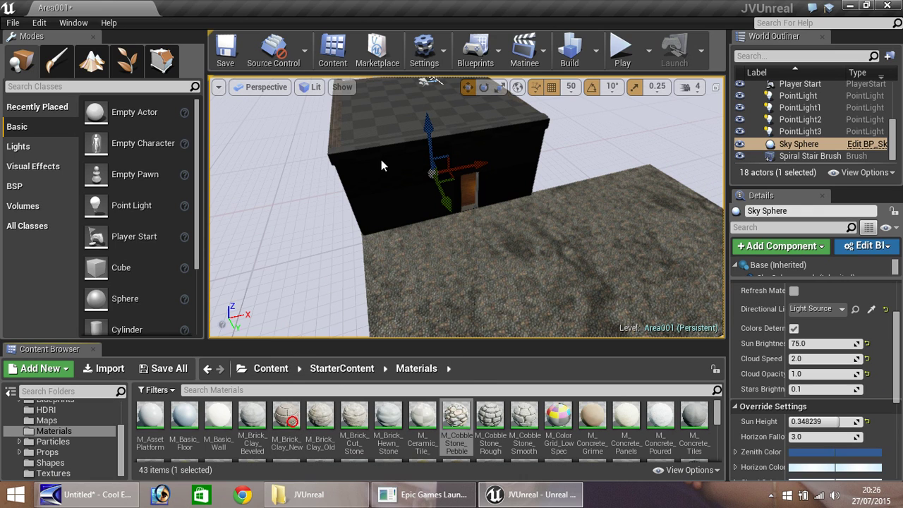
Apply M_Brick_Clay_New to the building's checkered roof
click(296, 416)
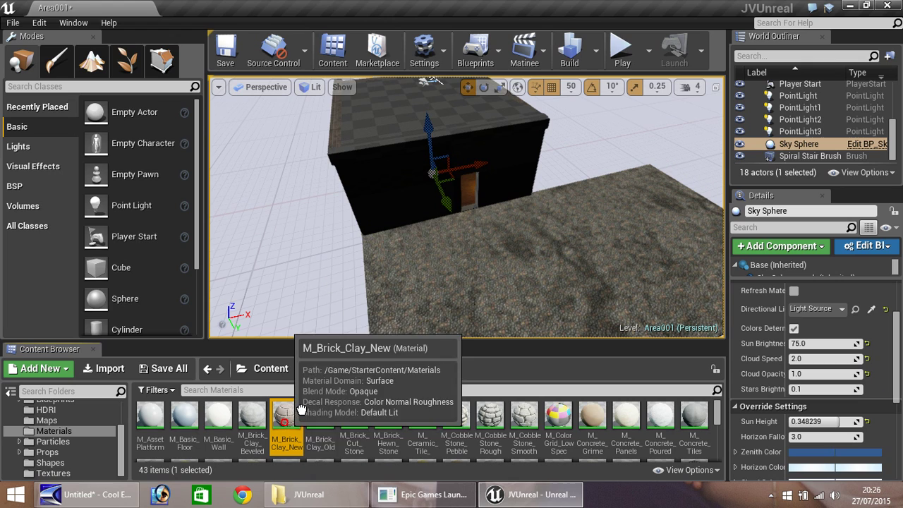
drag(301, 411, 387, 124)
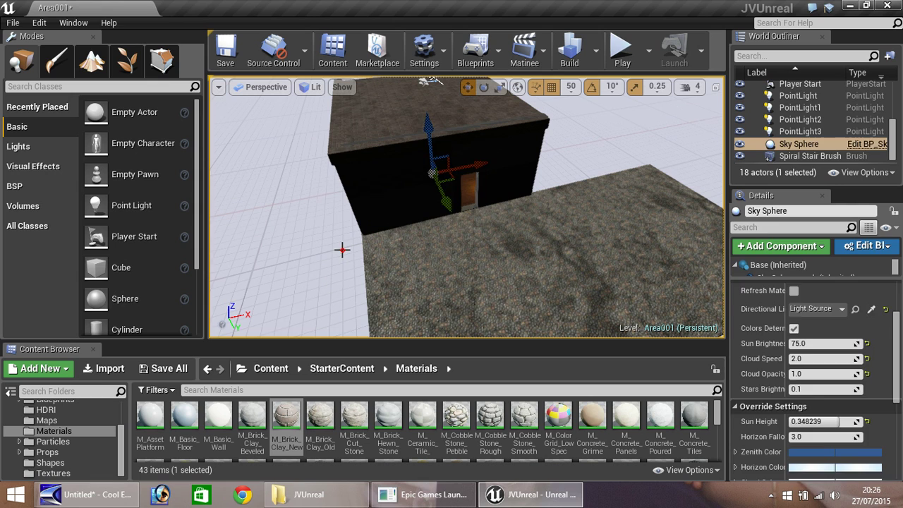
Place a point light in front of the dark doorway wall and add a directional light beside the building
drag(342, 249, 342, 249)
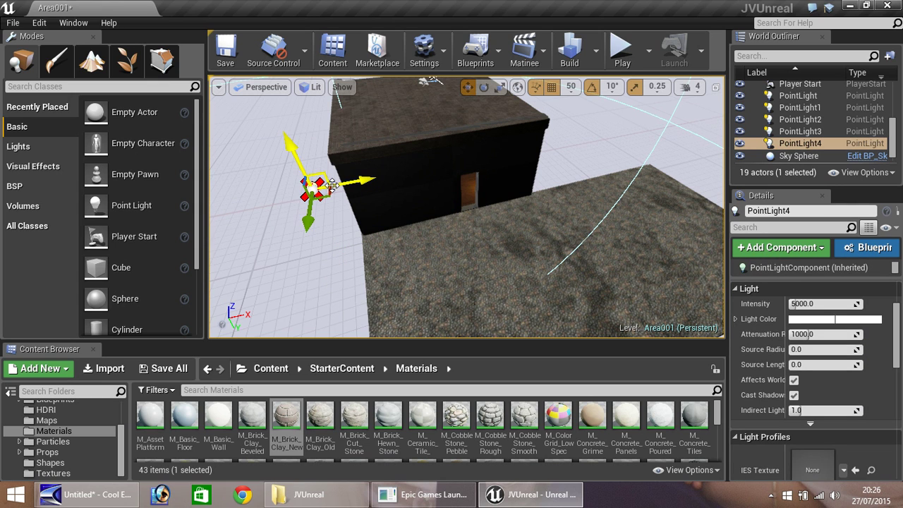
drag(331, 185, 453, 183)
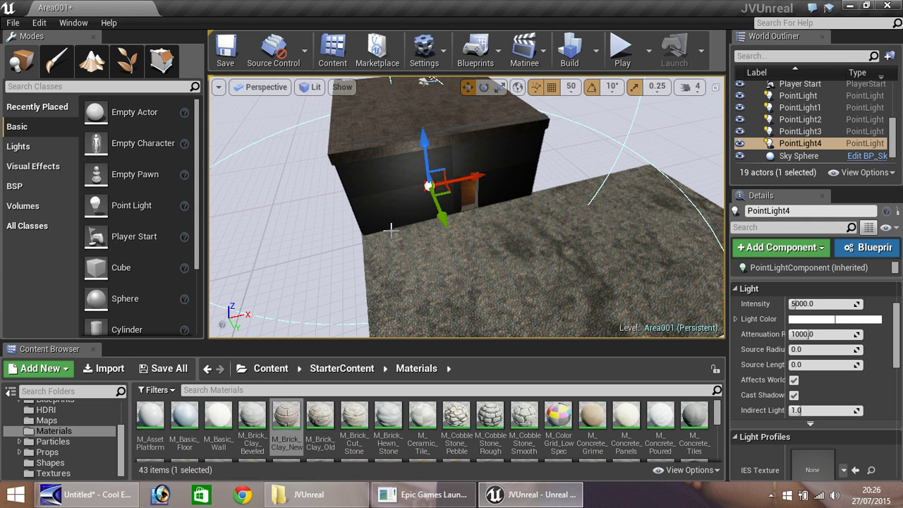
click(29, 148)
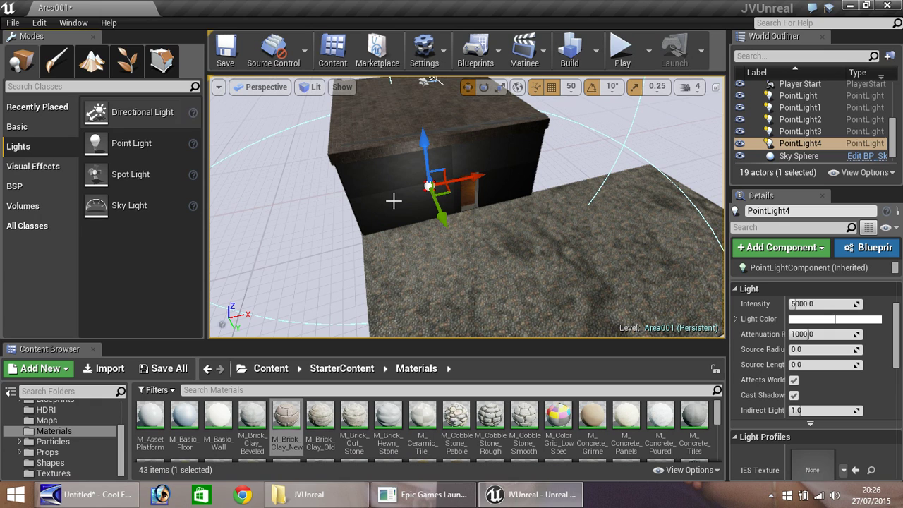
drag(142, 112, 280, 127)
drag(346, 216, 254, 166)
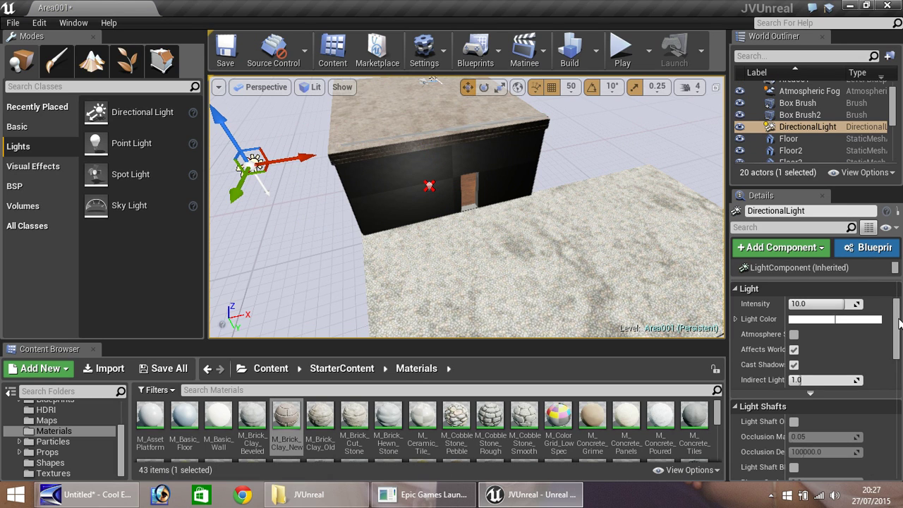
Adjust the directional light's X and Y rotation values
drag(894, 317, 899, 289)
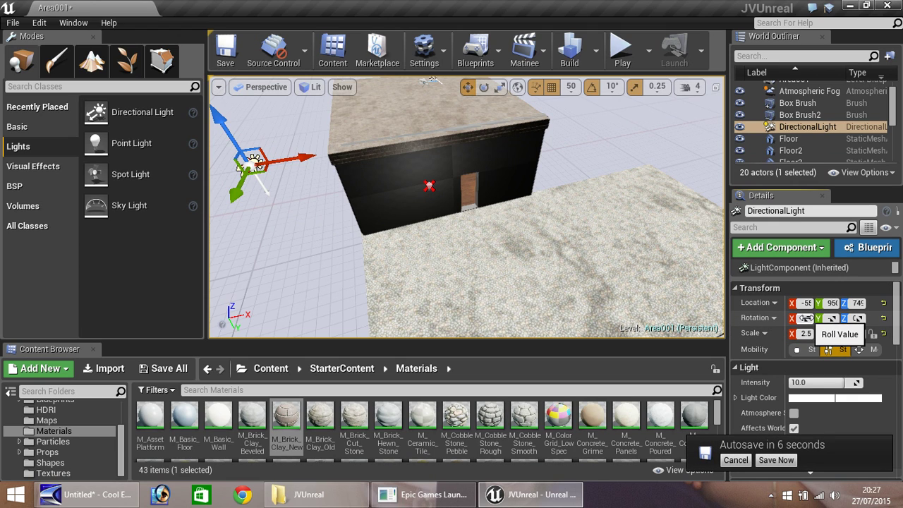
mouse_move(805, 319)
mouse_down()
mouse_move(818, 318)
mouse_move(802, 318)
mouse_up()
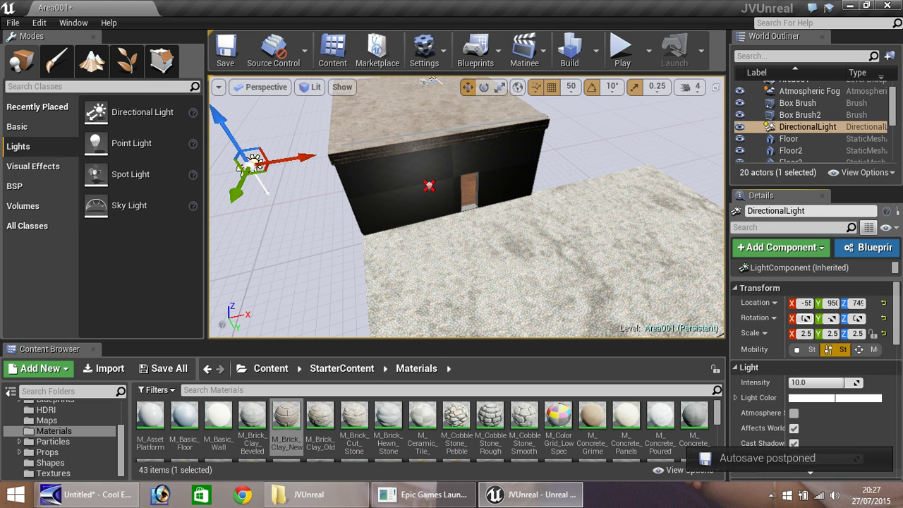
drag(803, 319, 808, 318)
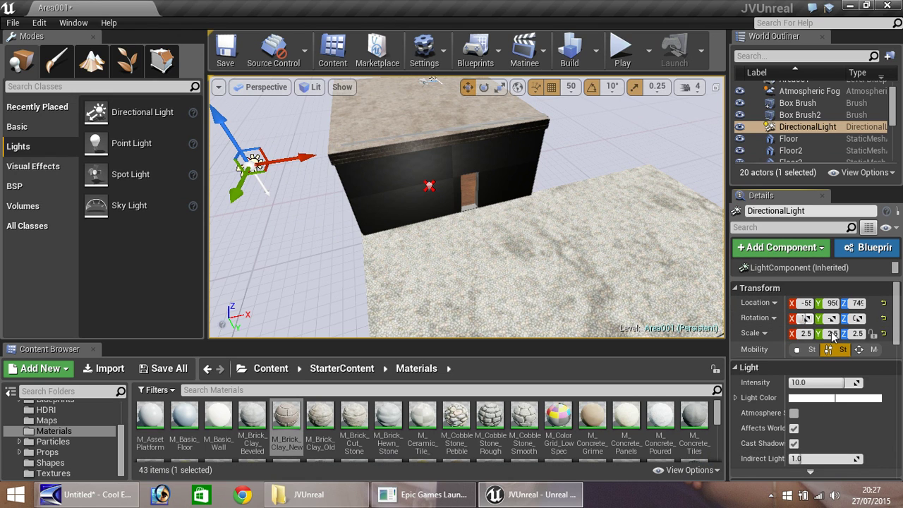
drag(832, 318, 832, 318)
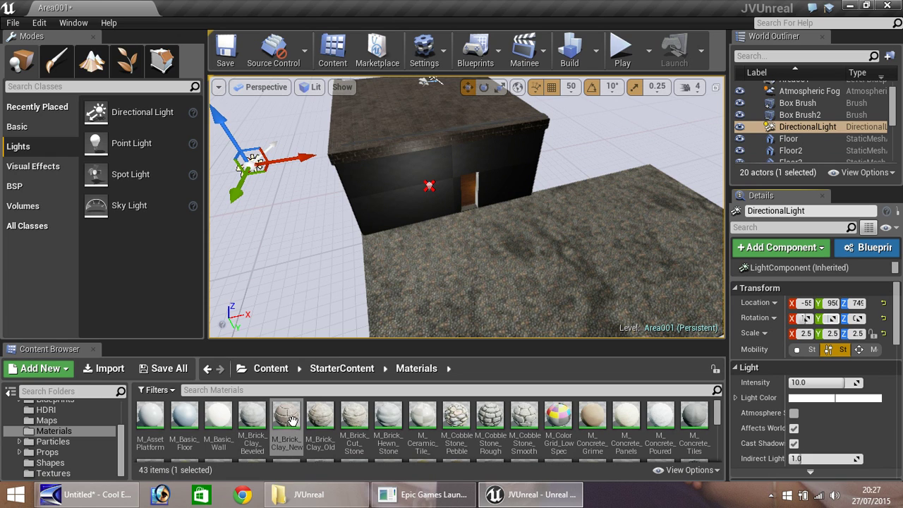
Apply M_Brick_Clay_New to the exterior wall around the doorway
drag(286, 417, 387, 201)
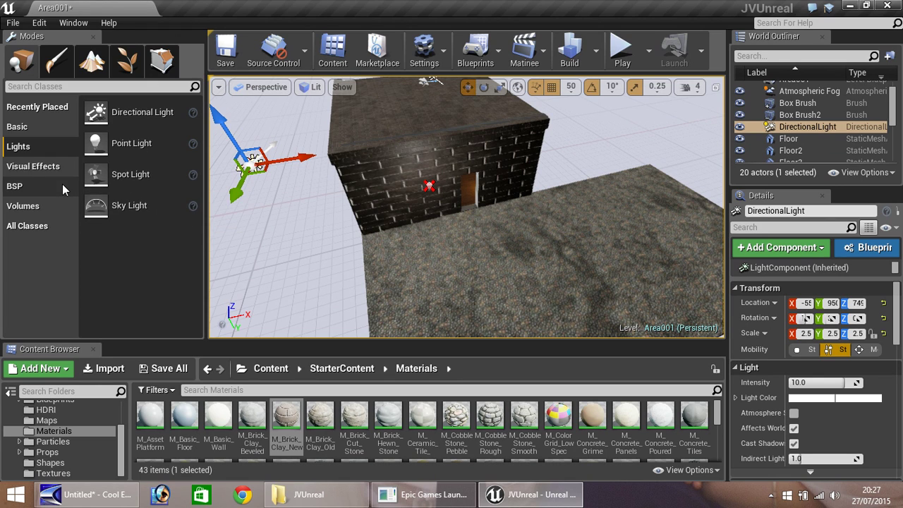
Place the SM_Rock prop from the starter content at the far edge of the cobblestone ground
click(45, 453)
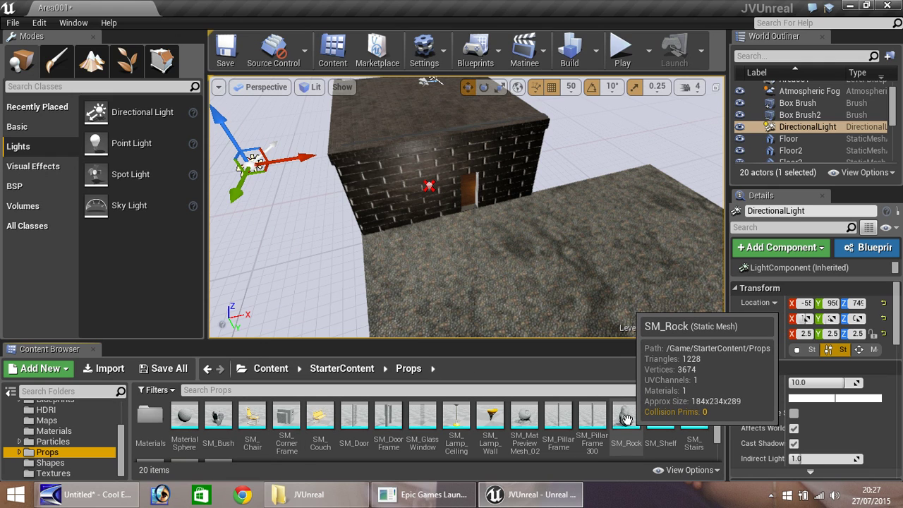
drag(626, 417, 579, 289)
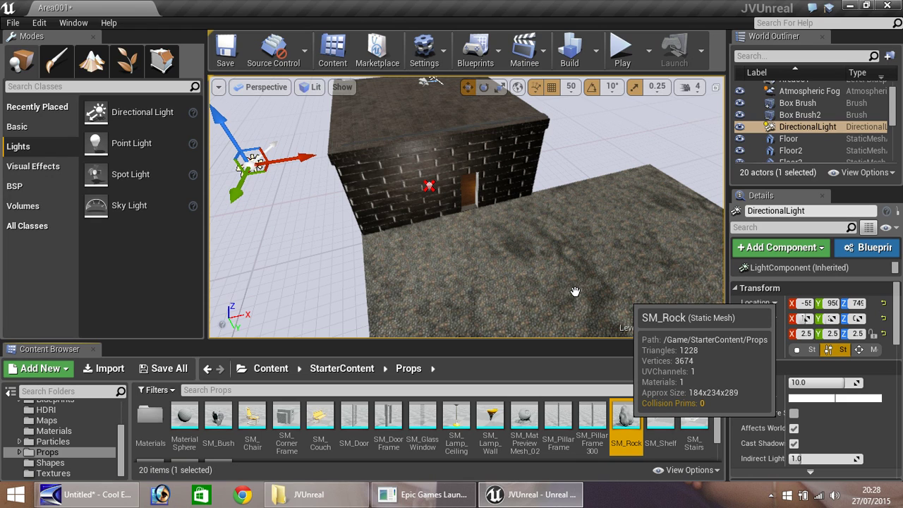
drag(576, 292, 608, 388)
drag(608, 387, 501, 306)
drag(500, 306, 588, 219)
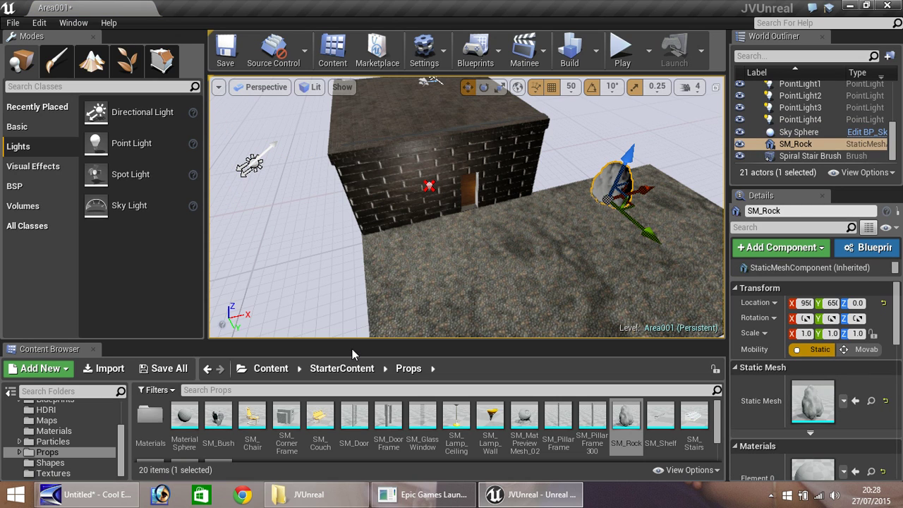
Apply the M_Bush material from the props' Materials folder to the rock
double_click(151, 421)
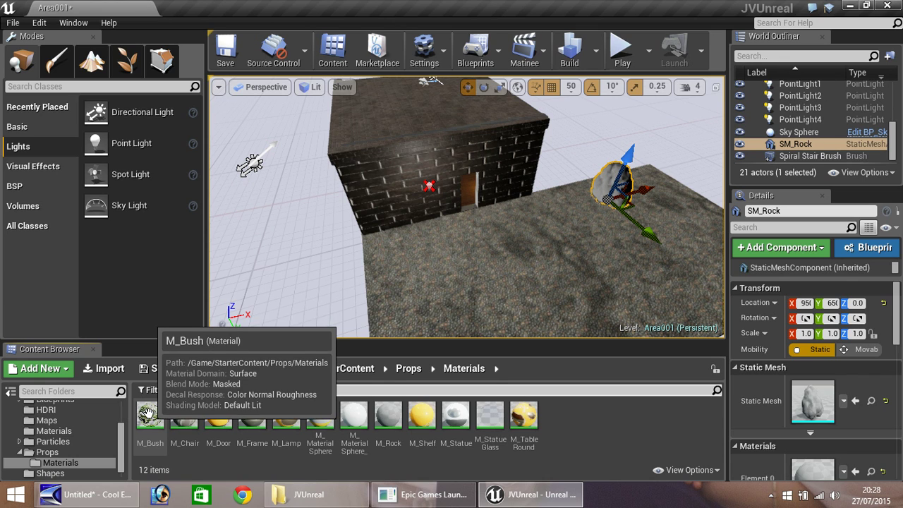
drag(148, 414, 618, 185)
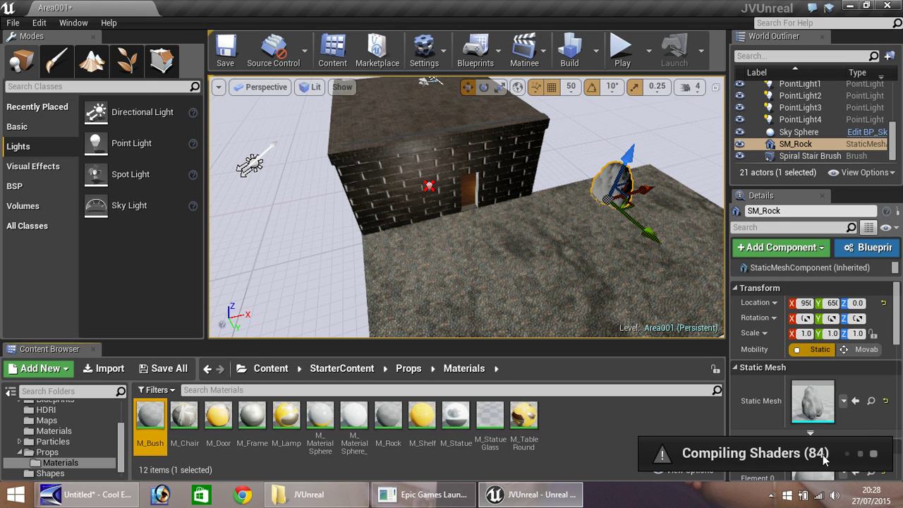
Place the SM_Chair prop on the wooden floor inside the room near the pale brick wall and adjust its yaw rotation
click(48, 452)
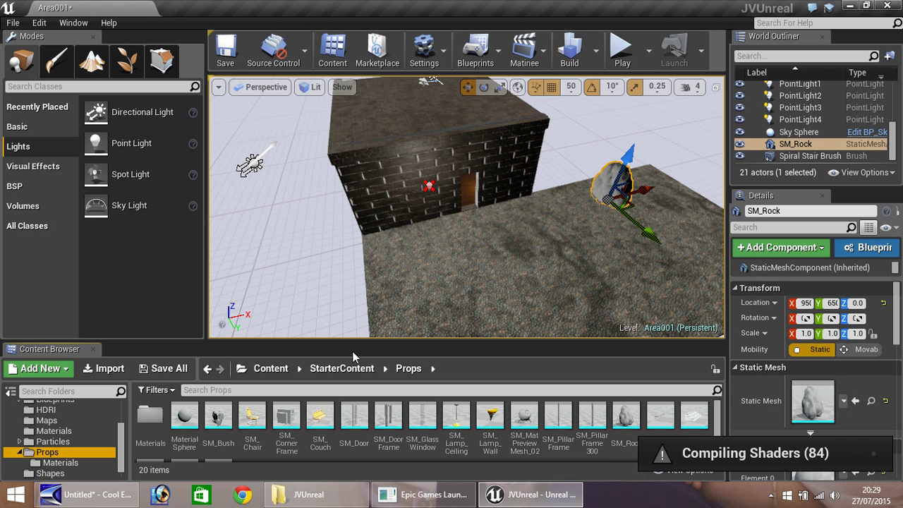
scroll(418, 197, down, 8)
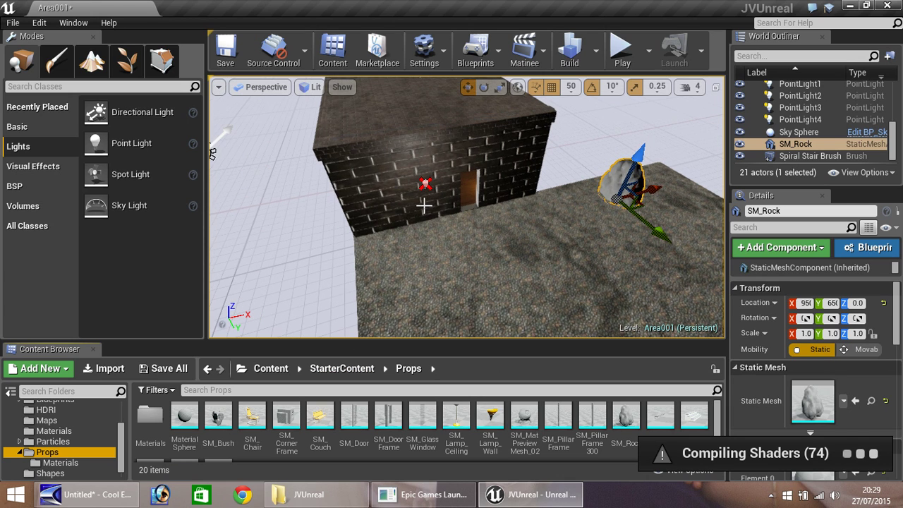
scroll(419, 198, down, 5)
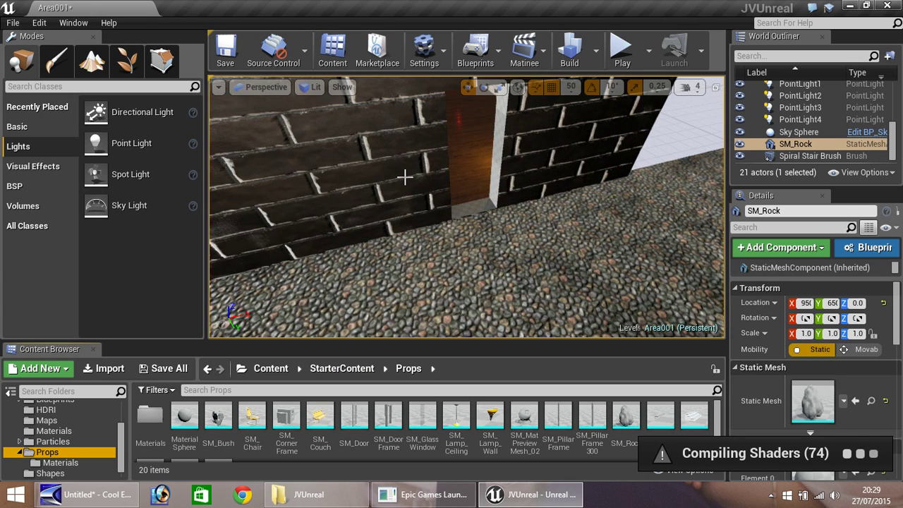
scroll(405, 177, up, 2)
right_drag(416, 149, 444, 153)
scroll(413, 145, up, 6)
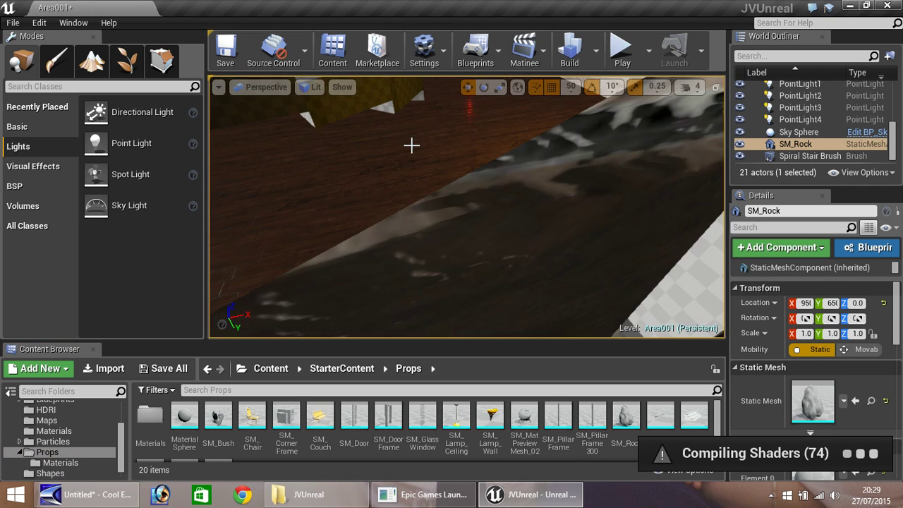
scroll(439, 172, down, 4)
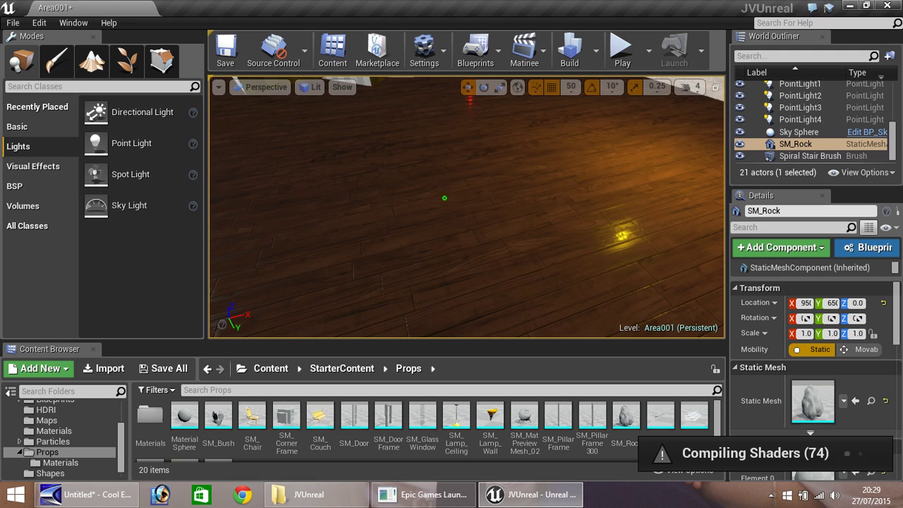
right_drag(444, 198, 511, 178)
right_drag(451, 179, 436, 161)
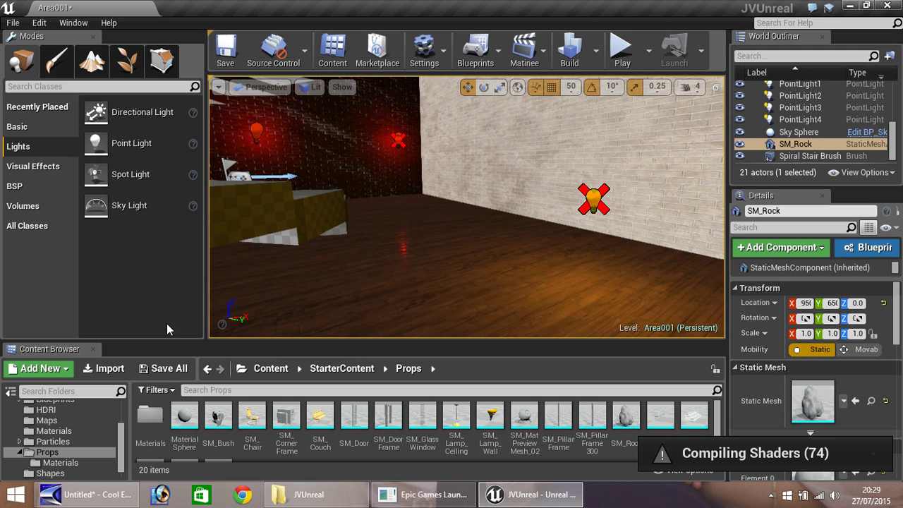
click(251, 425)
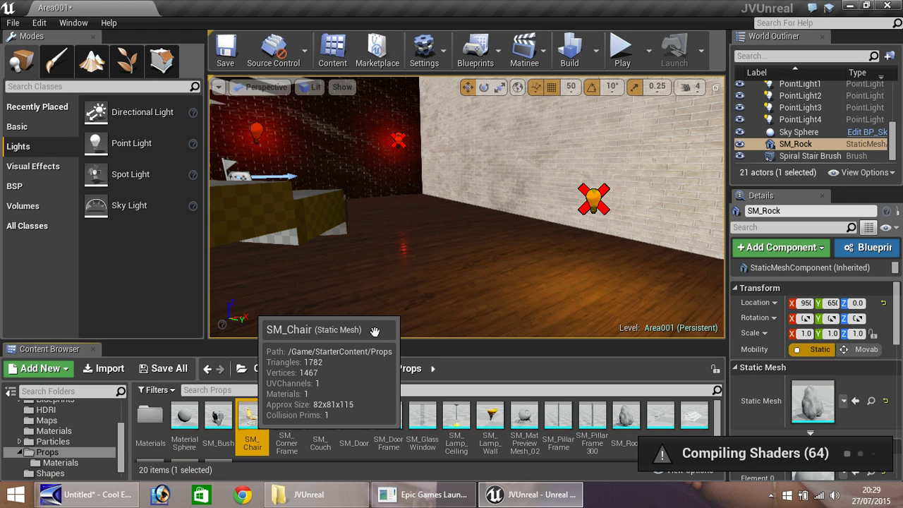
drag(374, 330, 431, 216)
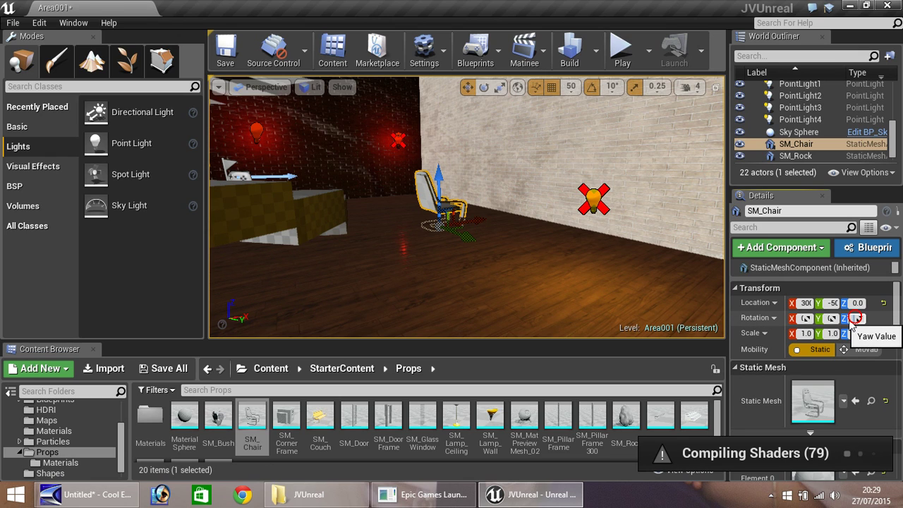
key(Return)
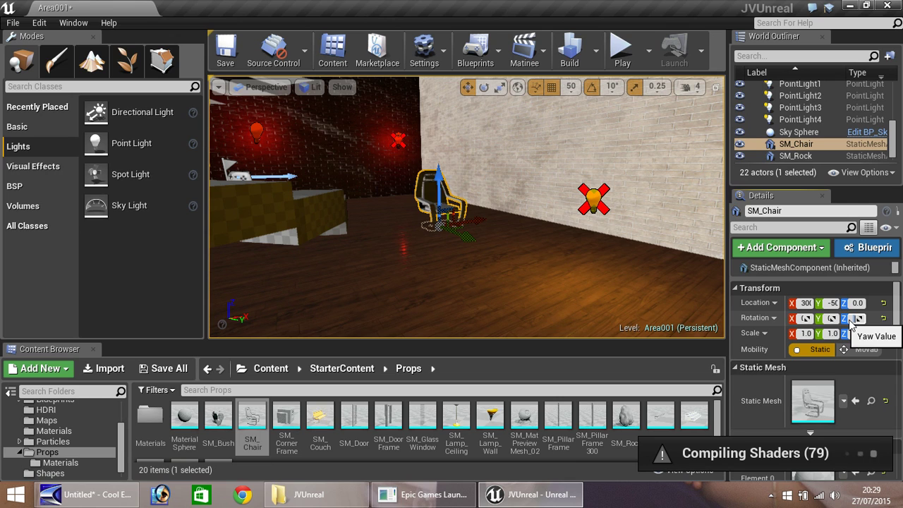
click(417, 271)
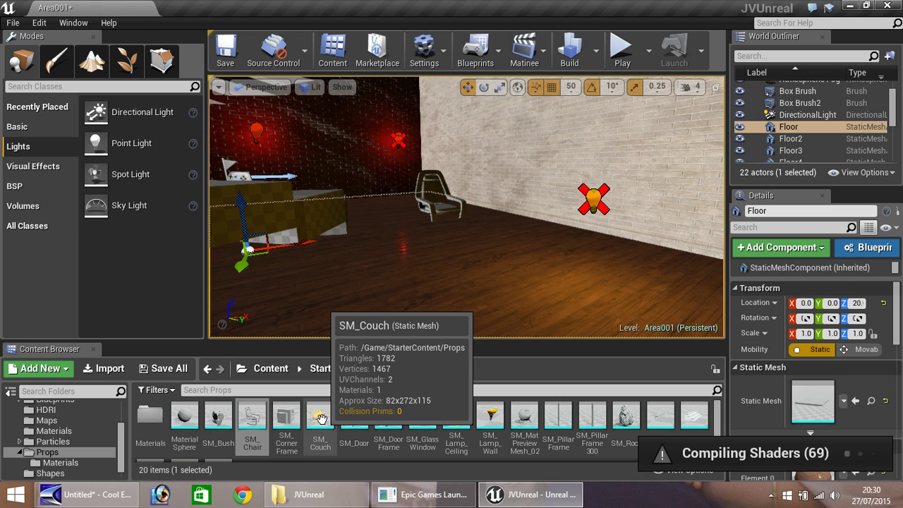
Place the SM_Couch prop along the pale brick wall beside the chair and rotate its yaw so the seat faces the room
drag(320, 419, 567, 245)
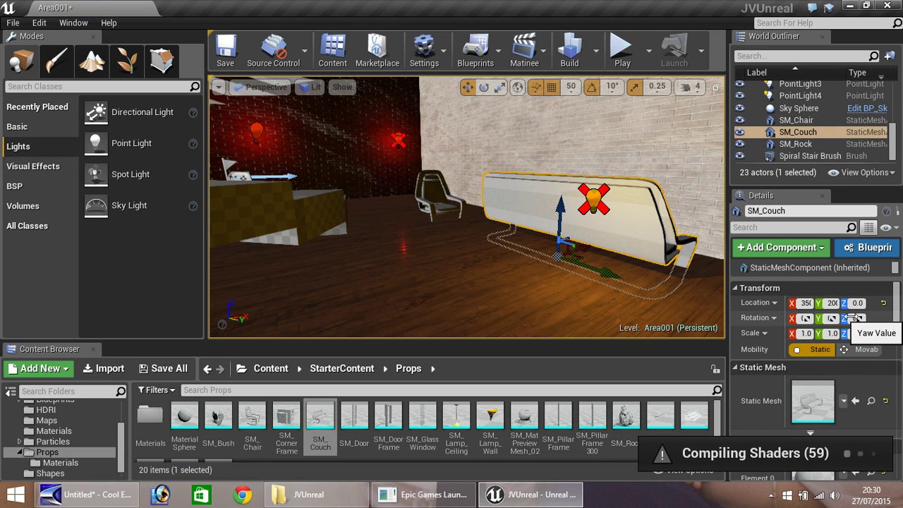
click(855, 318)
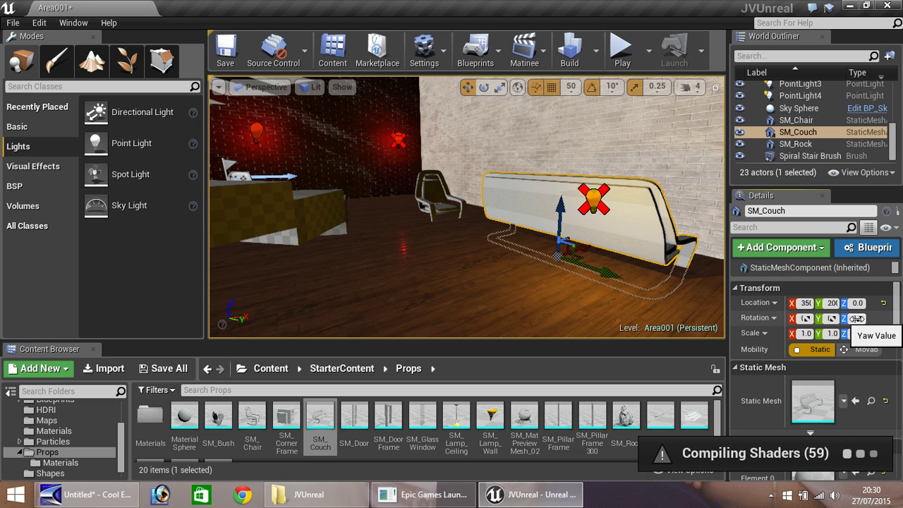
drag(856, 318, 856, 318)
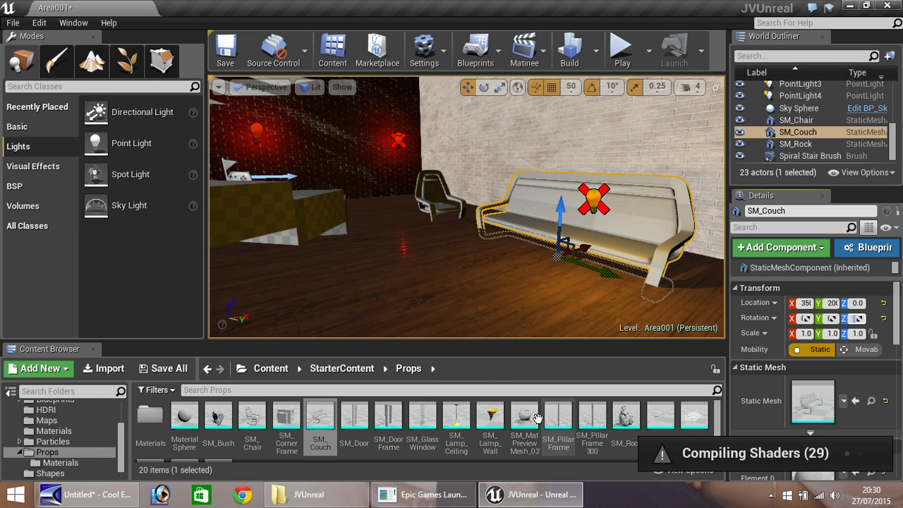
Place the SM_Lamp_Wall prop high on the pale brick wall above the couch and focus the view on it
mouse_move(449, 416)
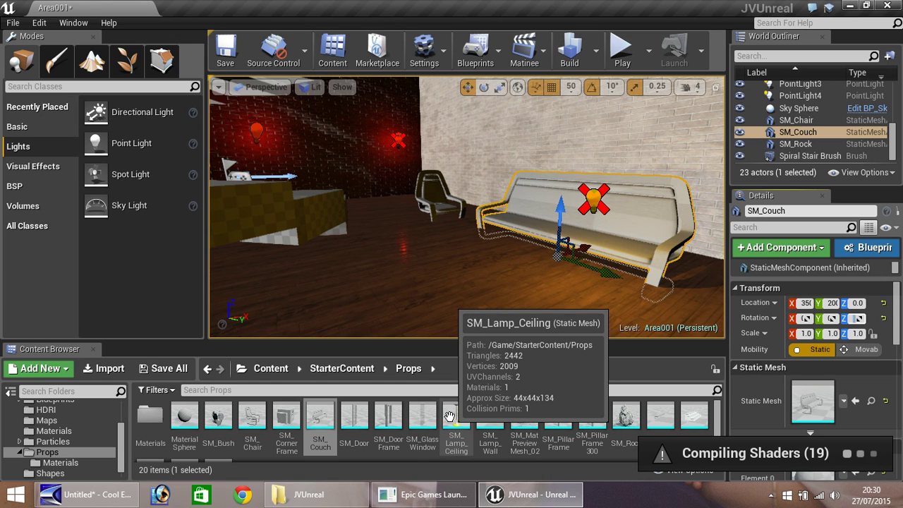
click(486, 419)
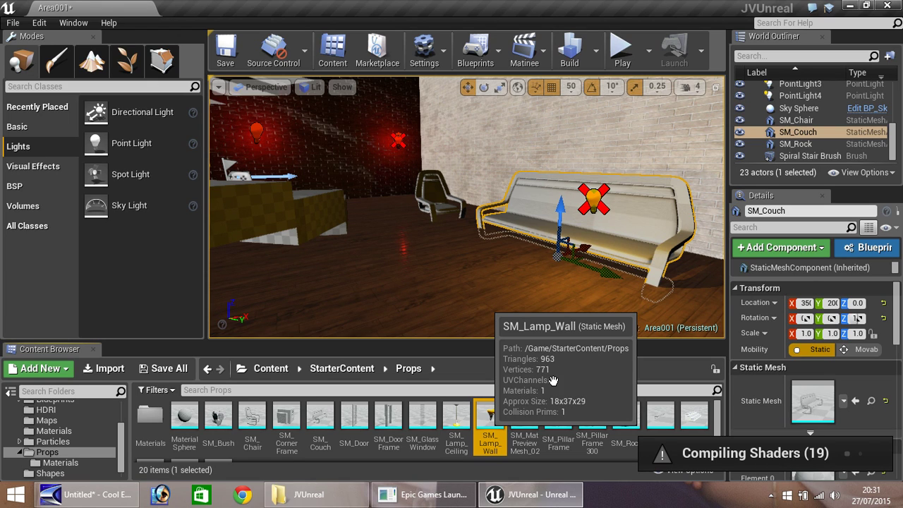
drag(489, 418, 507, 134)
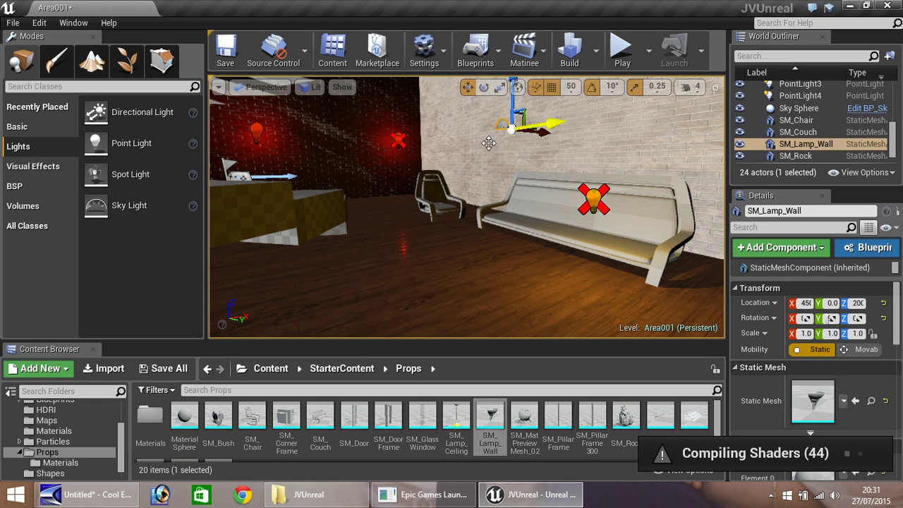
scroll(493, 136, up, 2)
scroll(493, 136, up, 3)
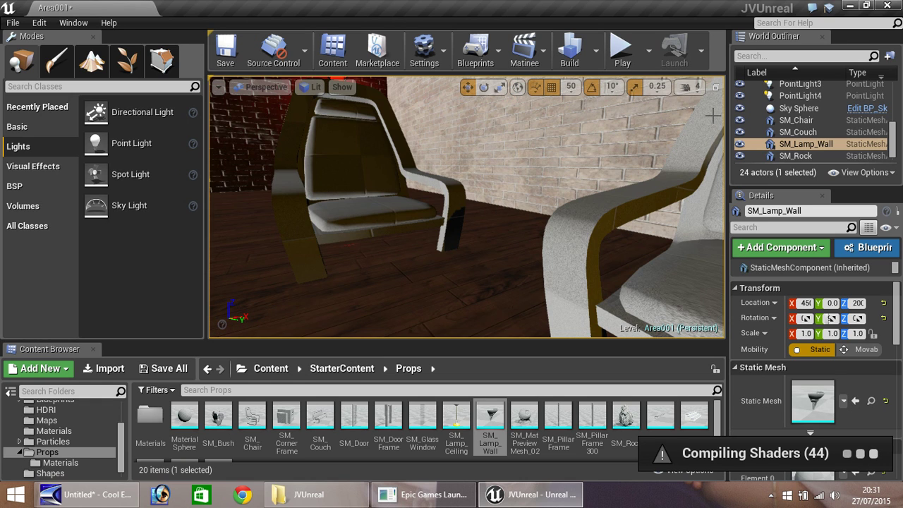
double_click(804, 145)
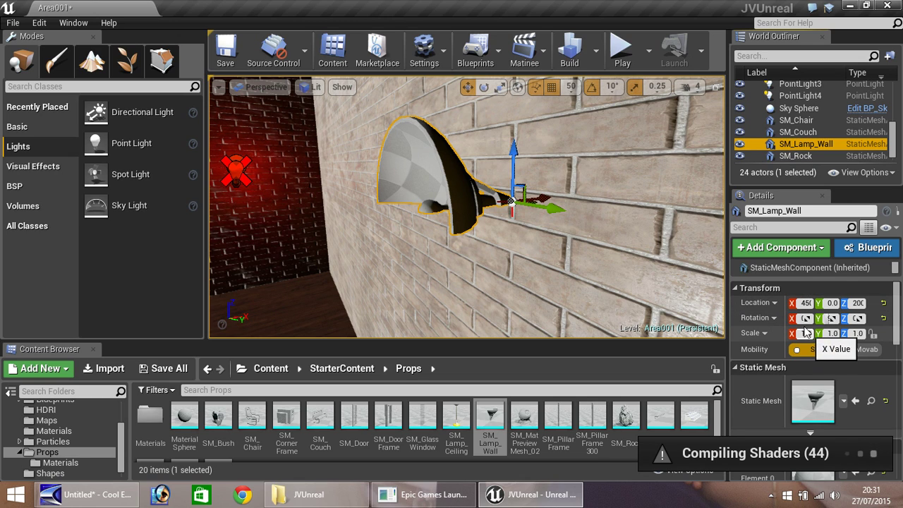
Widen the object details area so the wall lamp's location and rotation values are fully readable
click(832, 317)
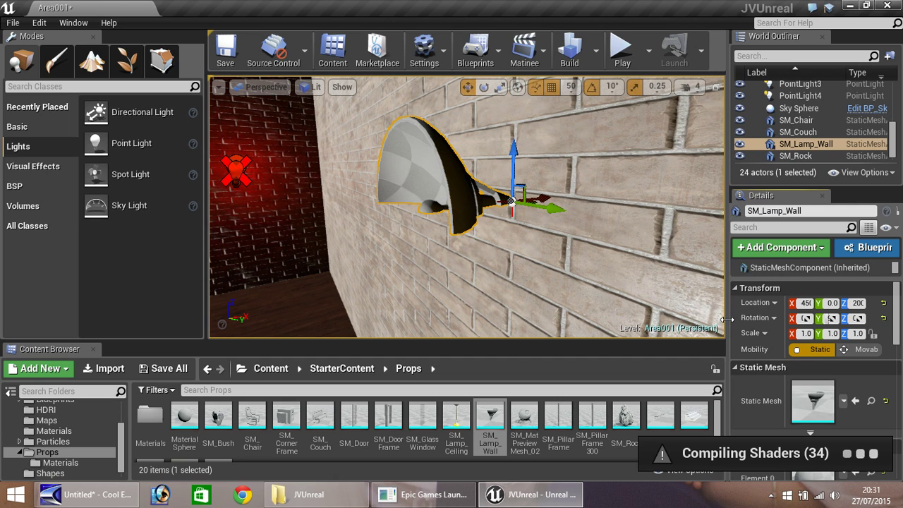
drag(677, 311, 709, 315)
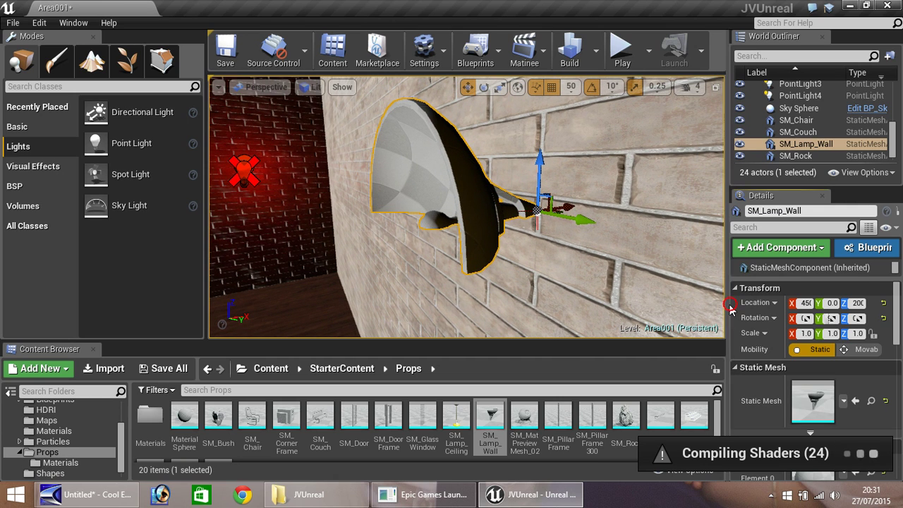
drag(728, 305, 666, 299)
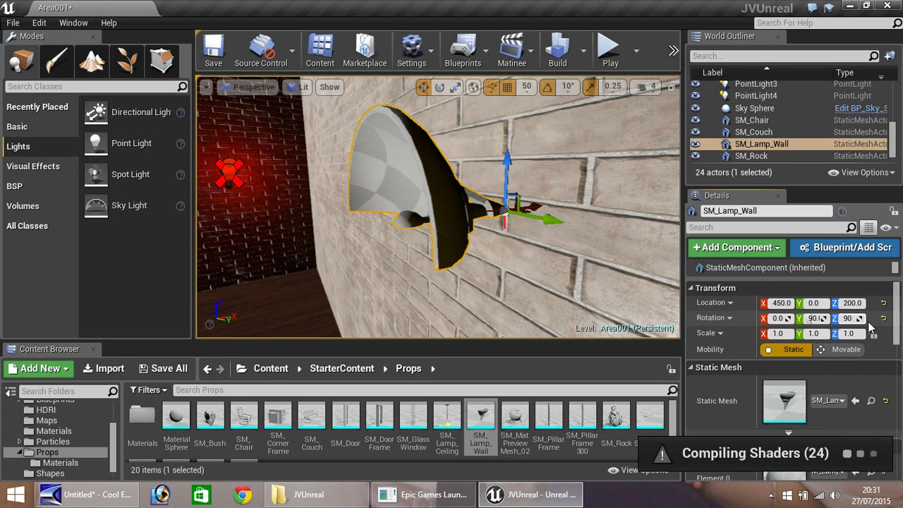
Try the wall lamp with a yaw of 90 and a roll of 90, and reset the roll to 0
key(Return)
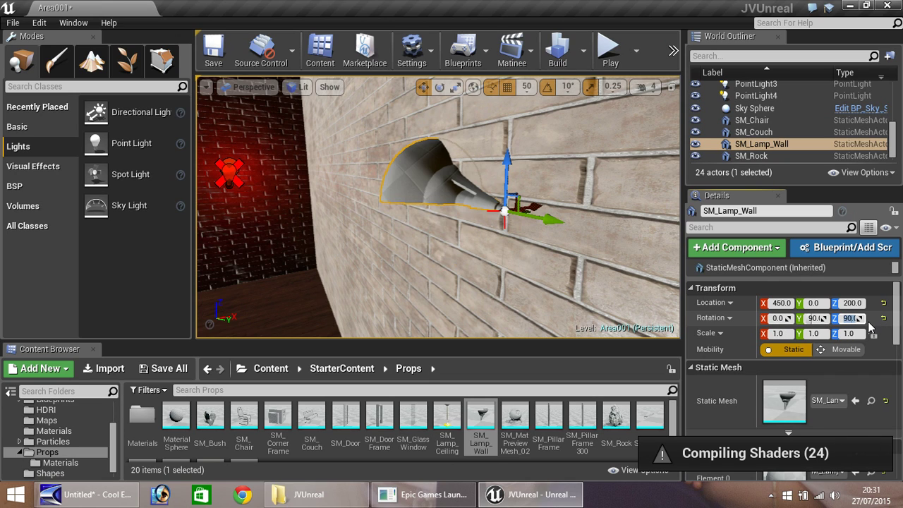
click(777, 317)
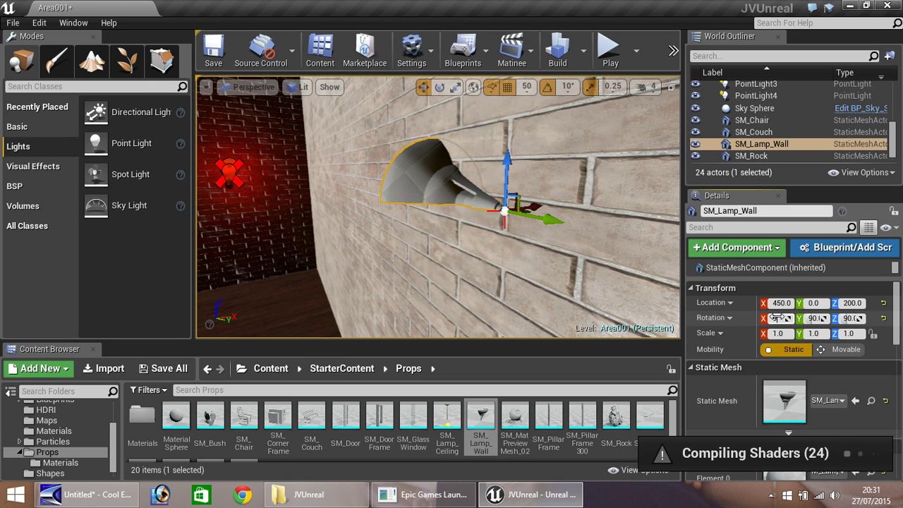
drag(778, 319, 794, 318)
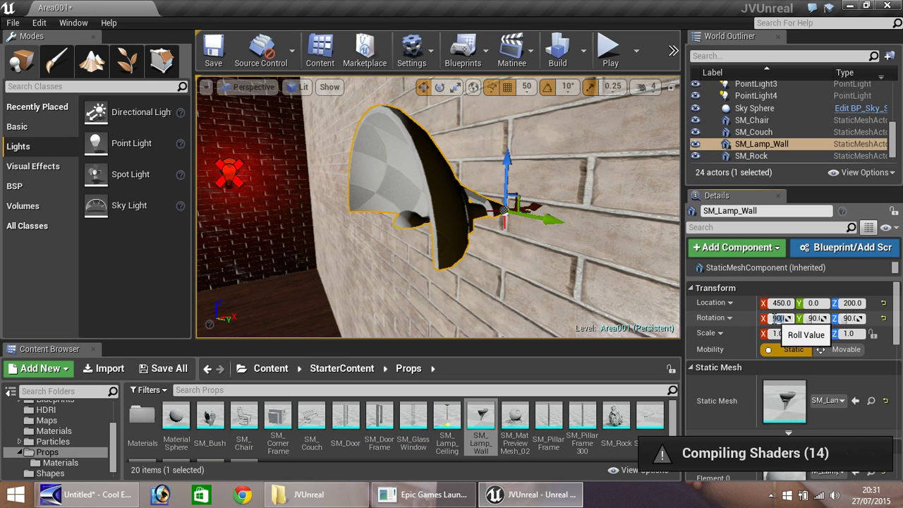
text(0)
key(Return)
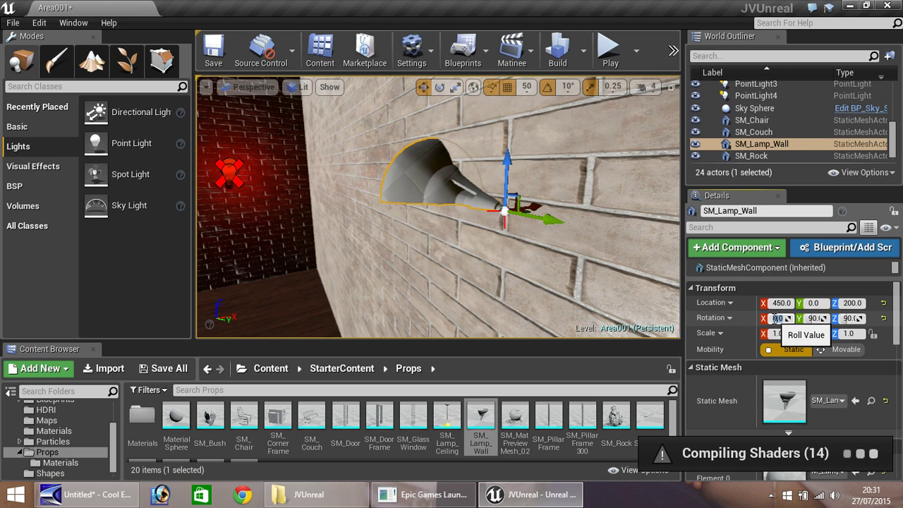
Try a yaw of 180 on the wall lamp, and set its pitch to 180 and its yaw to 0
click(845, 320)
text(180)
key(Return)
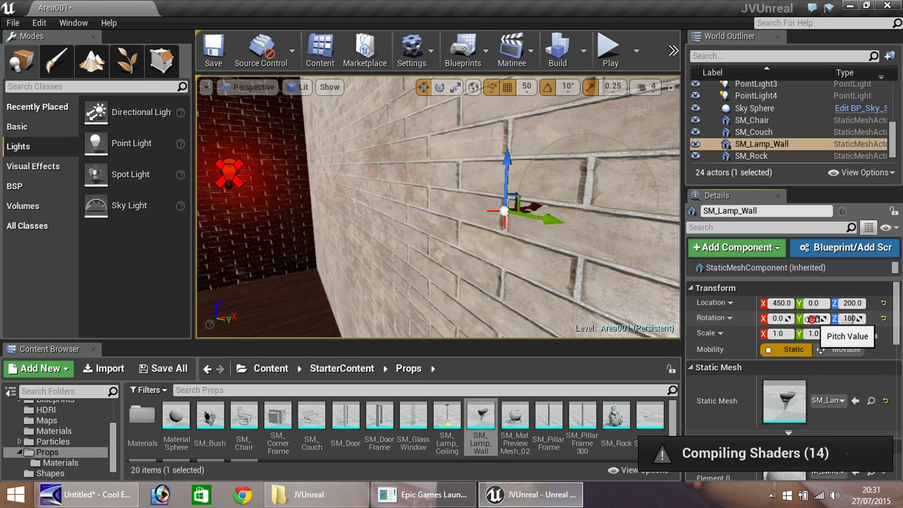
key(Return)
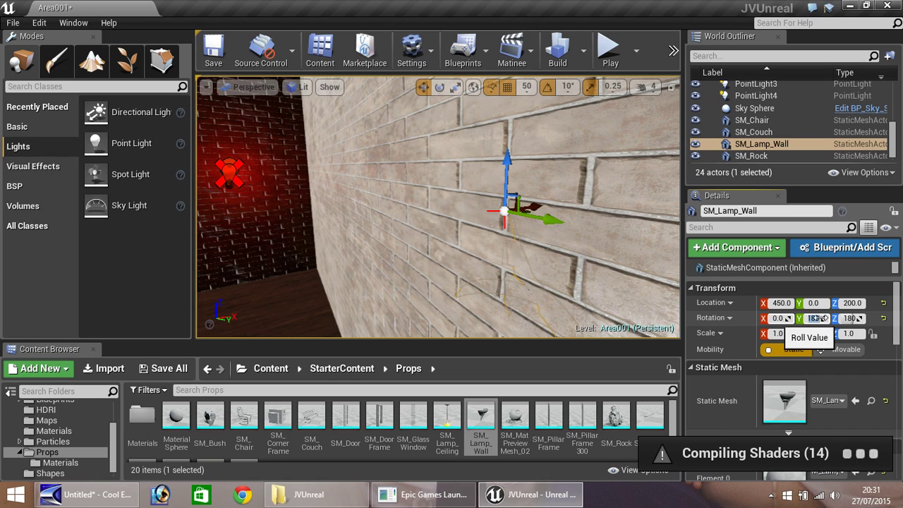
click(846, 318)
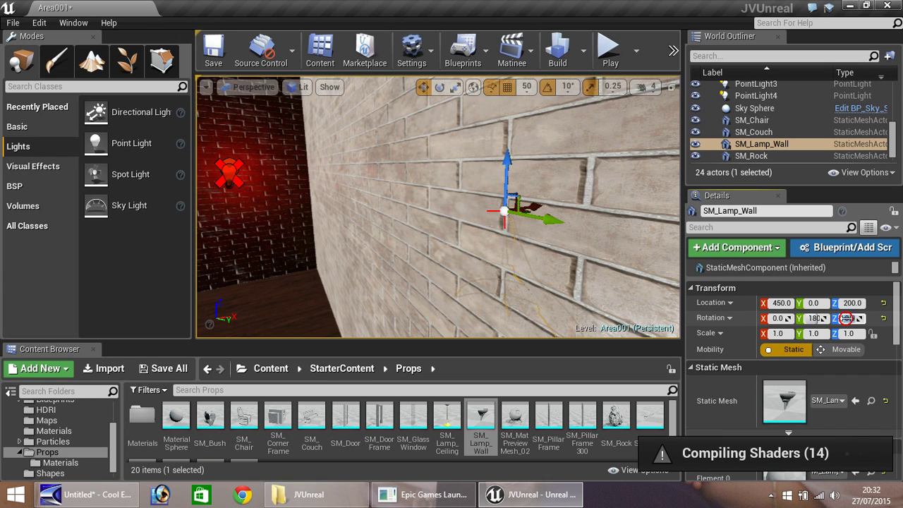
text(0)
key(Return)
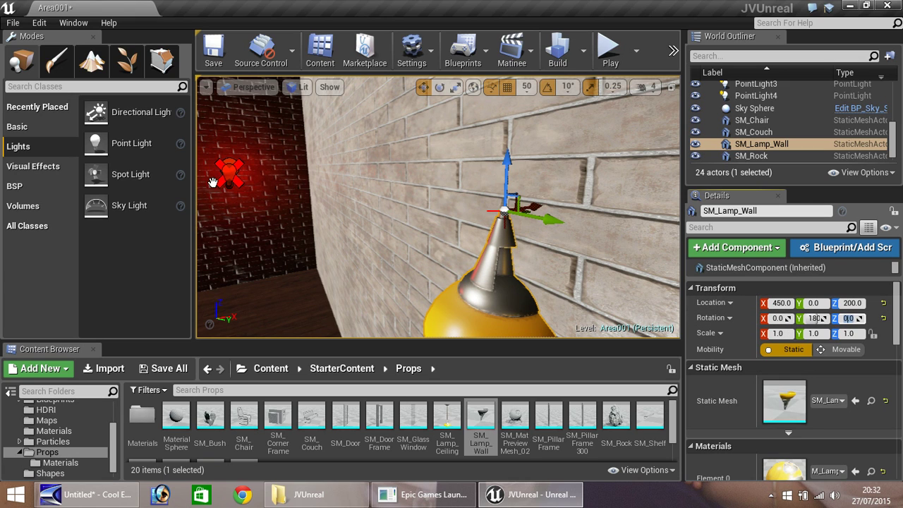
Inspect the lamp, chair and couch arrangement in the room and the cobbled area with the rock outside the doorway
scroll(356, 282, down, 3)
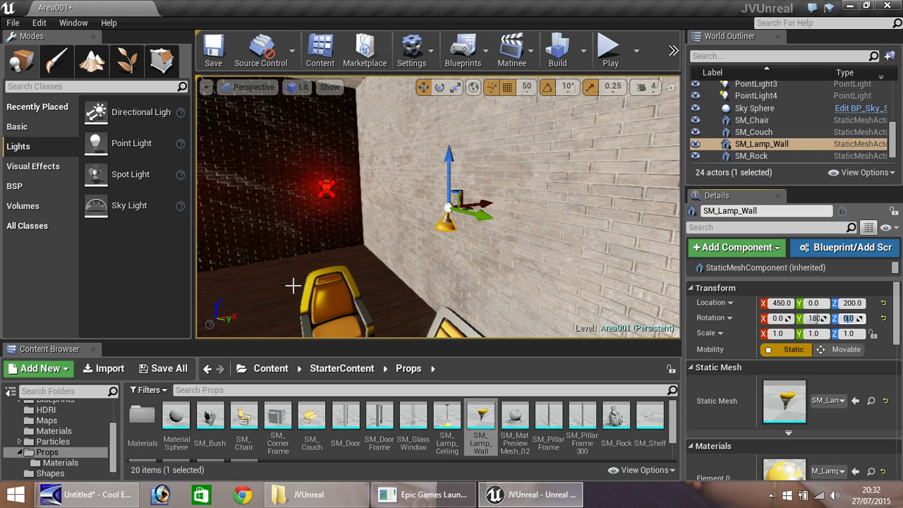
scroll(324, 296, down, 3)
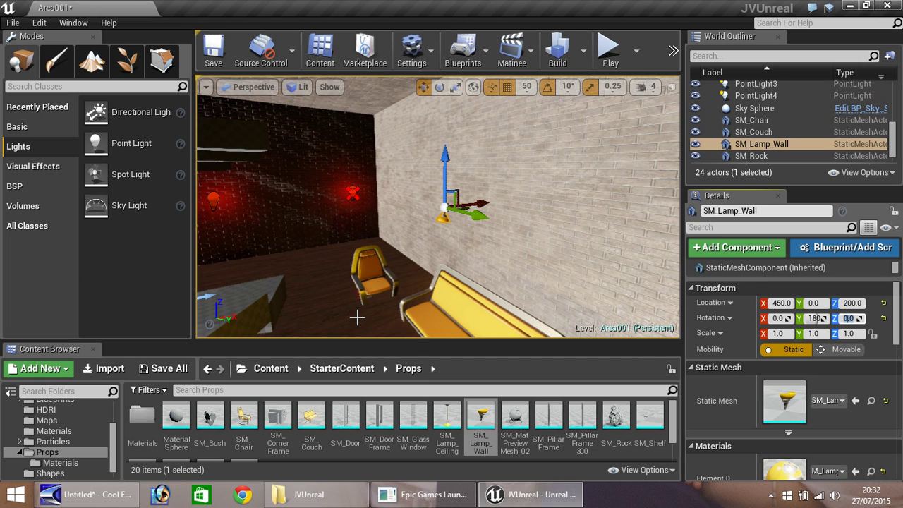
right_drag(337, 323, 361, 337)
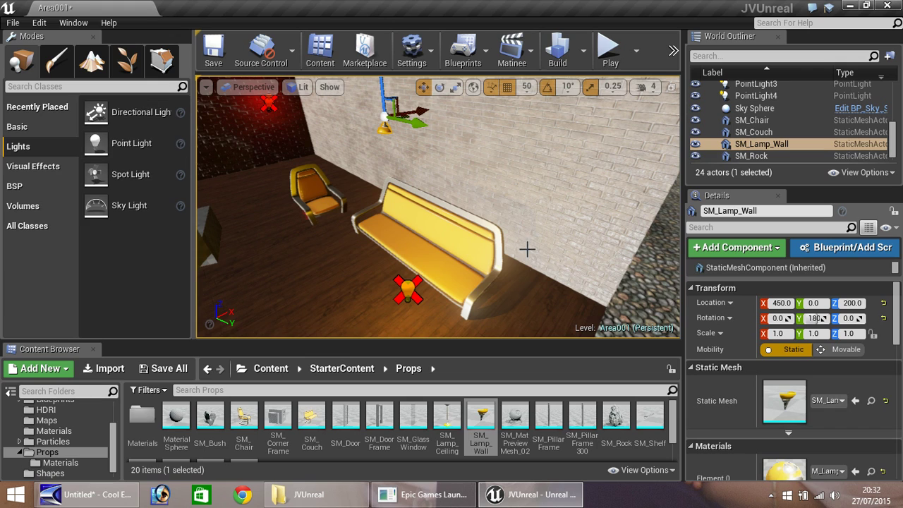
right_drag(527, 249, 536, 165)
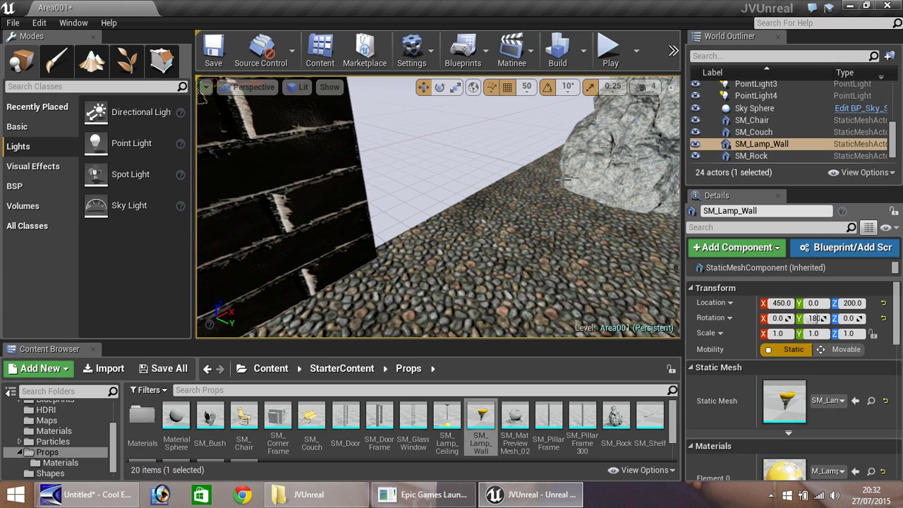
drag(562, 178, 559, 198)
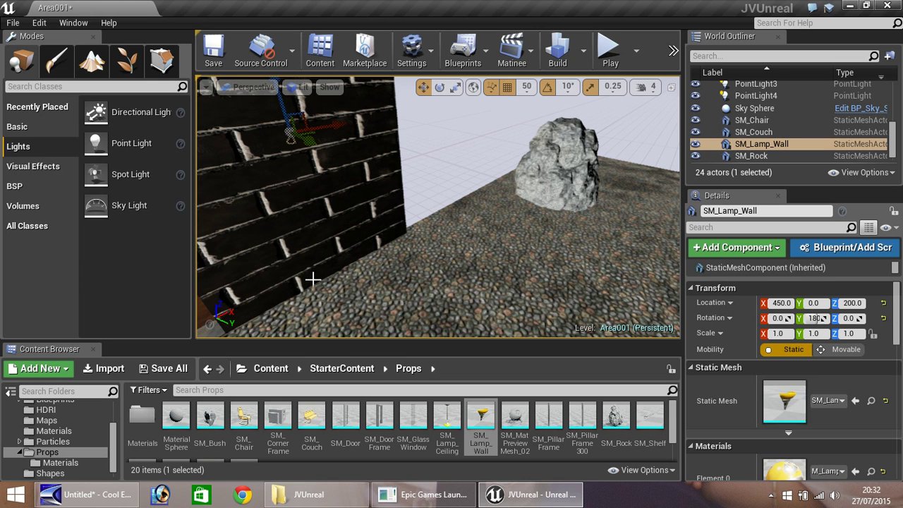
right_drag(299, 261, 283, 249)
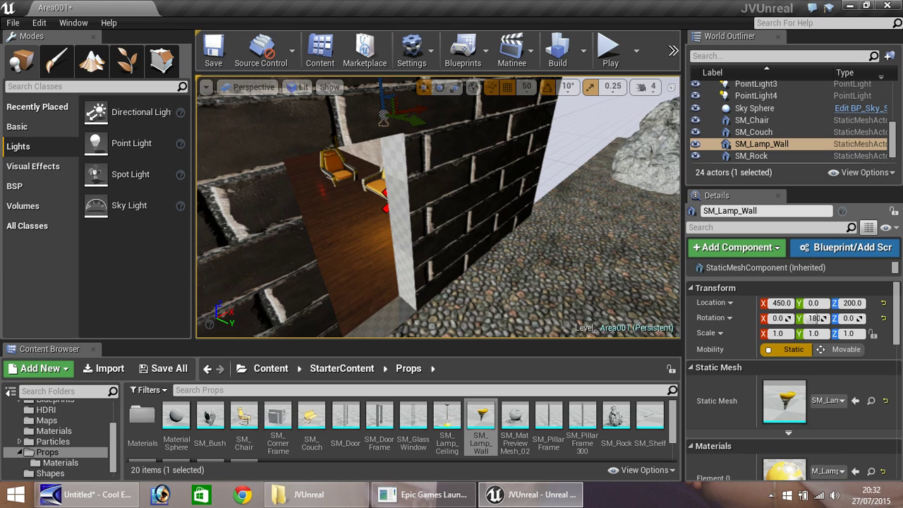
Place three SM_Bush props along the outside brick wall at about X 350 Y 500, X 200 Y 500 and X -100 Y 550
right_drag(443, 262, 443, 256)
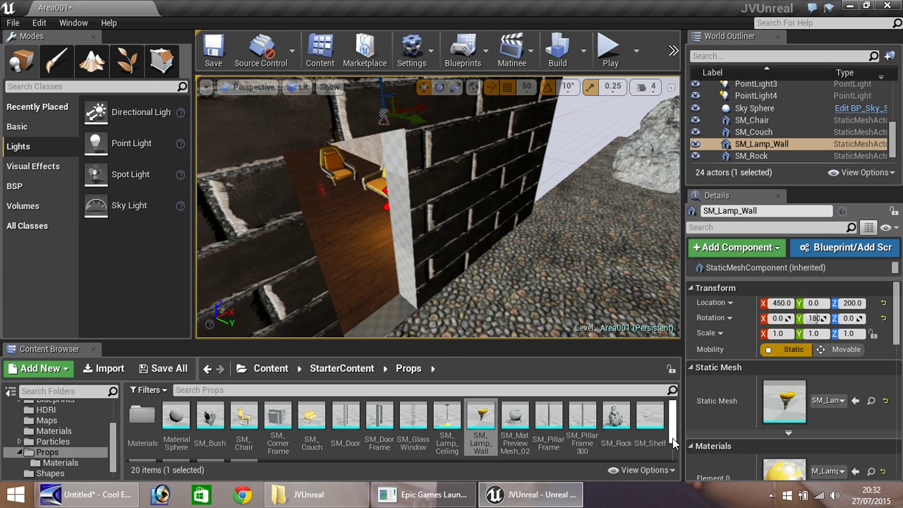
drag(672, 442, 672, 455)
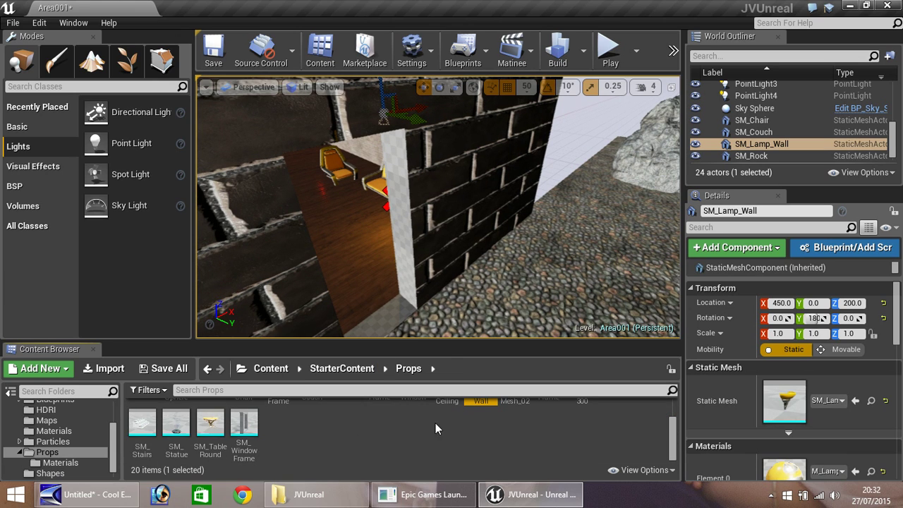
scroll(391, 455, up, 1)
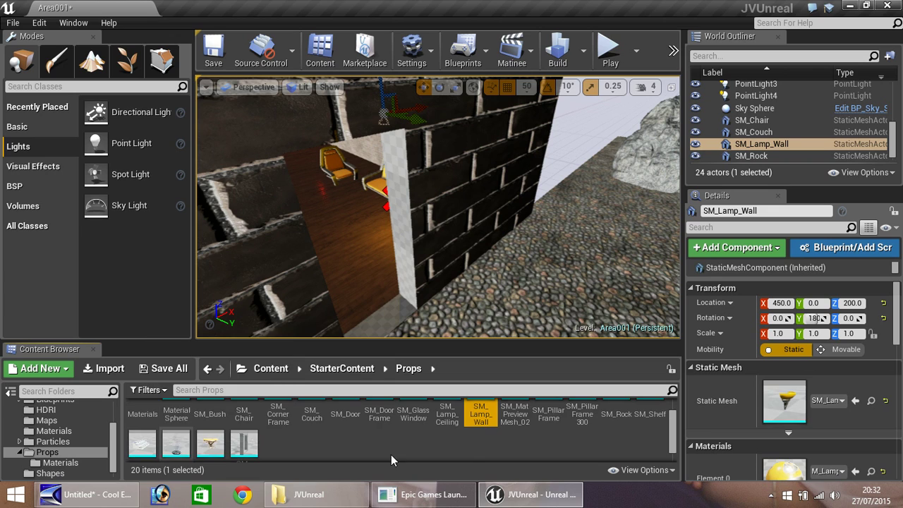
scroll(390, 455, up, 2)
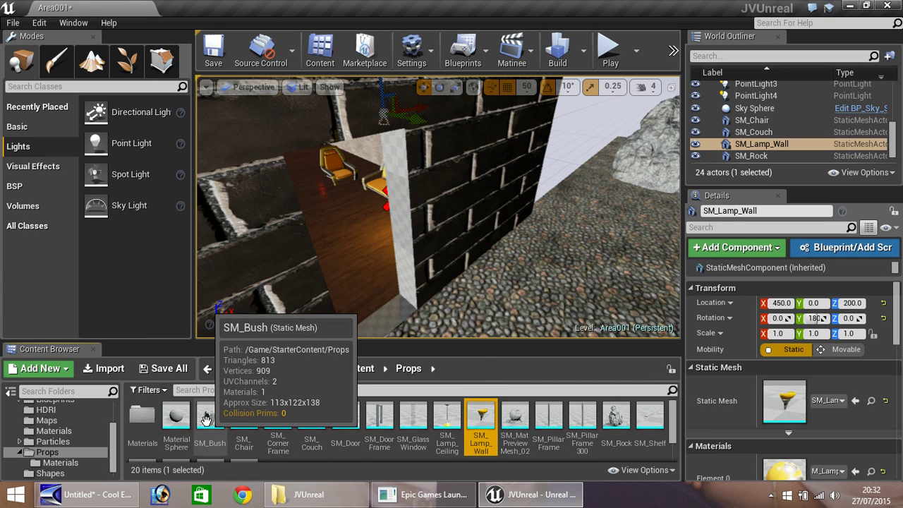
drag(206, 419, 510, 272)
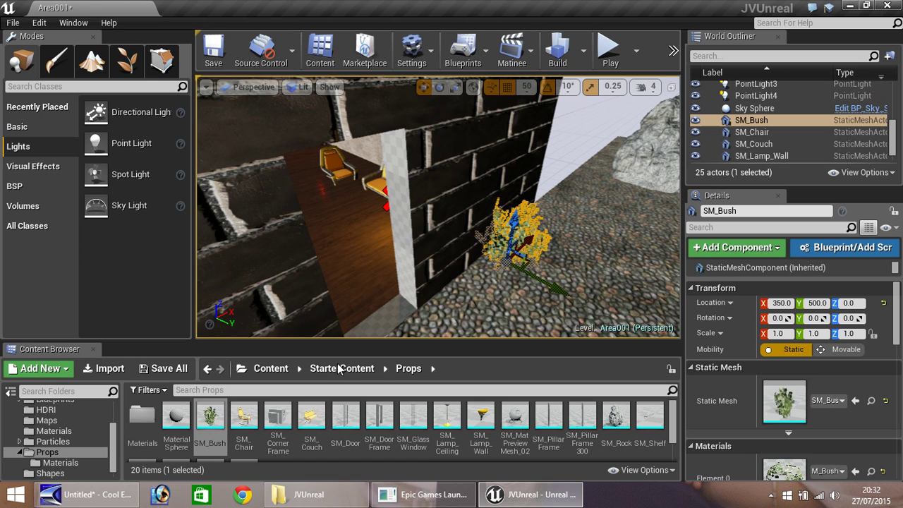
drag(210, 420, 465, 301)
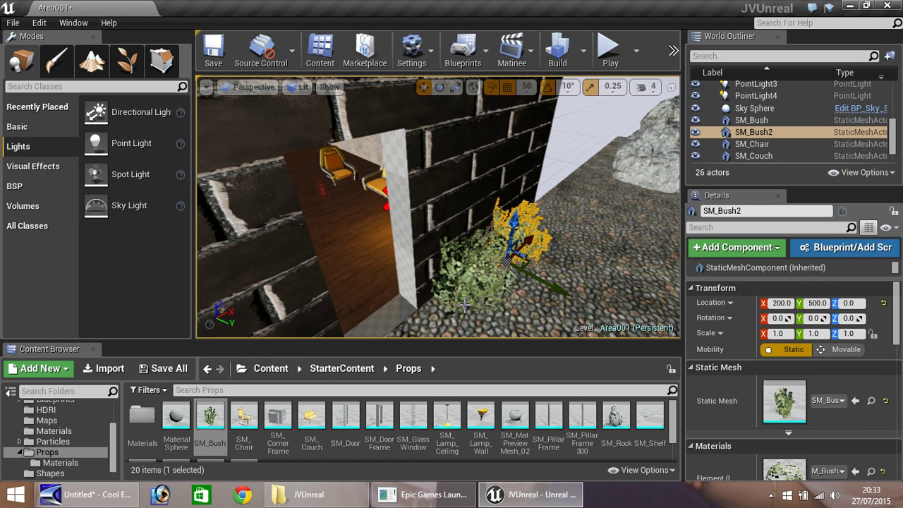
scroll(464, 302, down, 7)
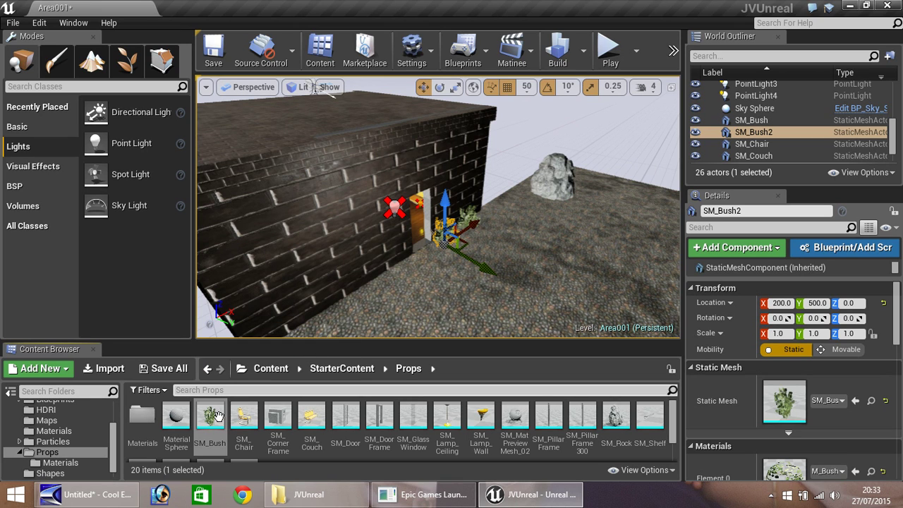
drag(209, 416, 396, 283)
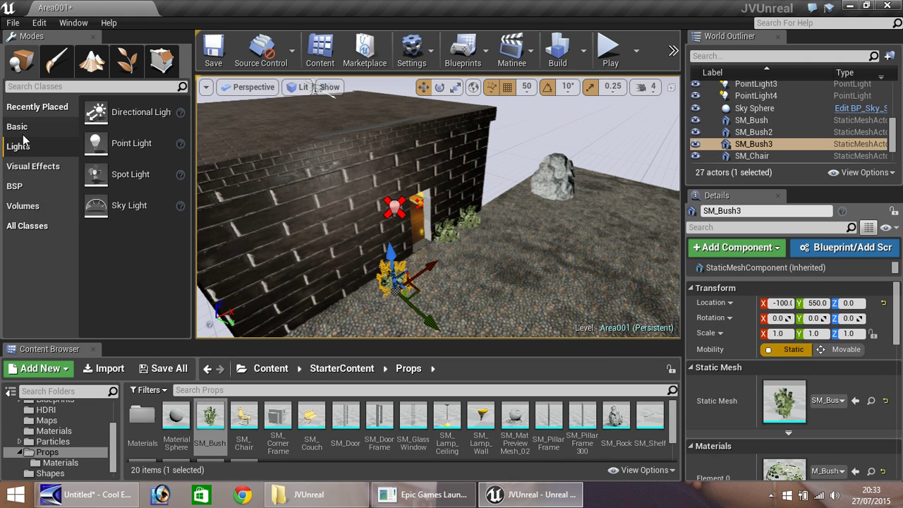
Browse the placeable visual effects, BSP shapes, volumes, complete class list and basic actors available for the level
click(39, 169)
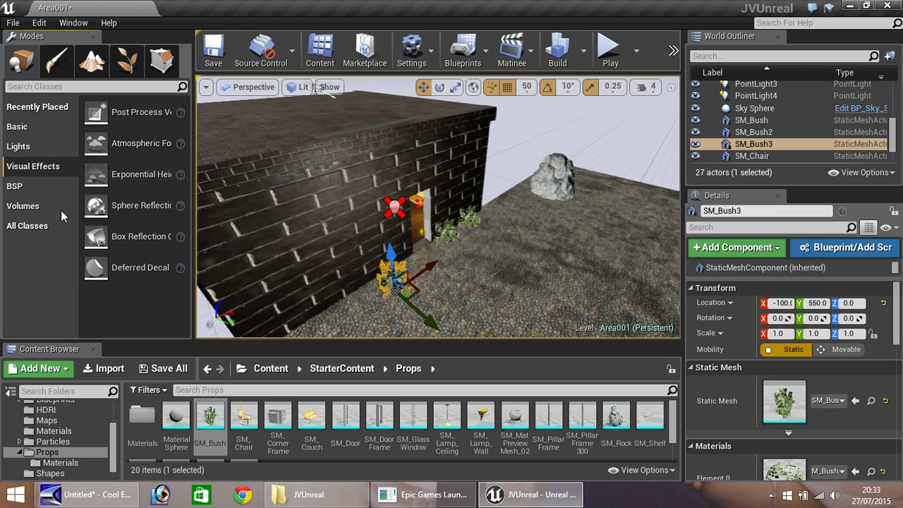
click(16, 188)
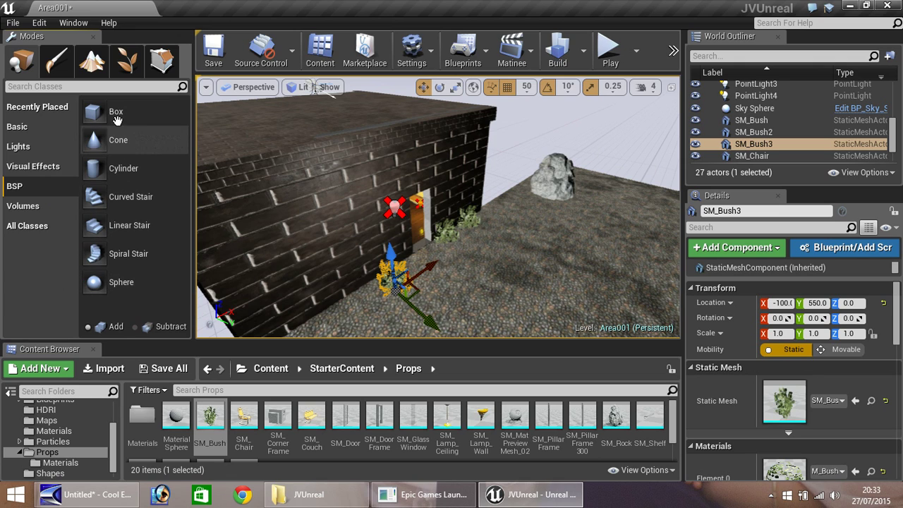
click(26, 210)
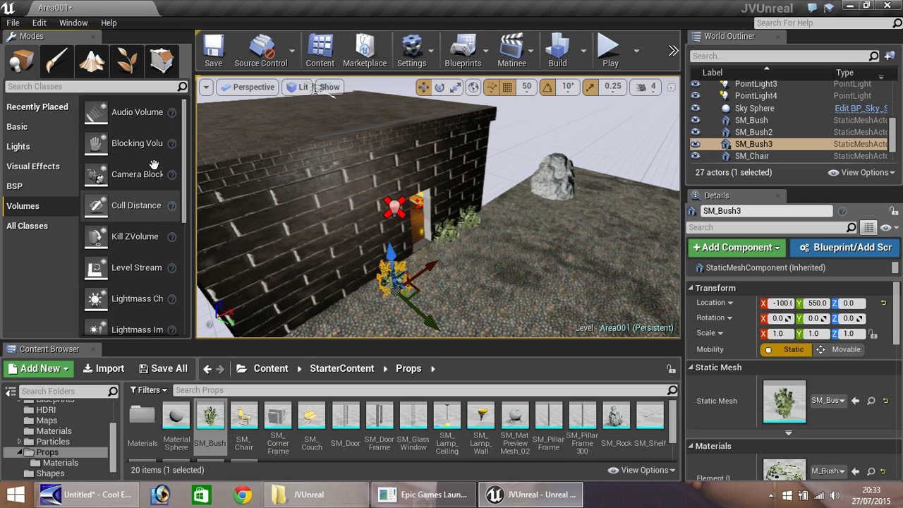
click(31, 230)
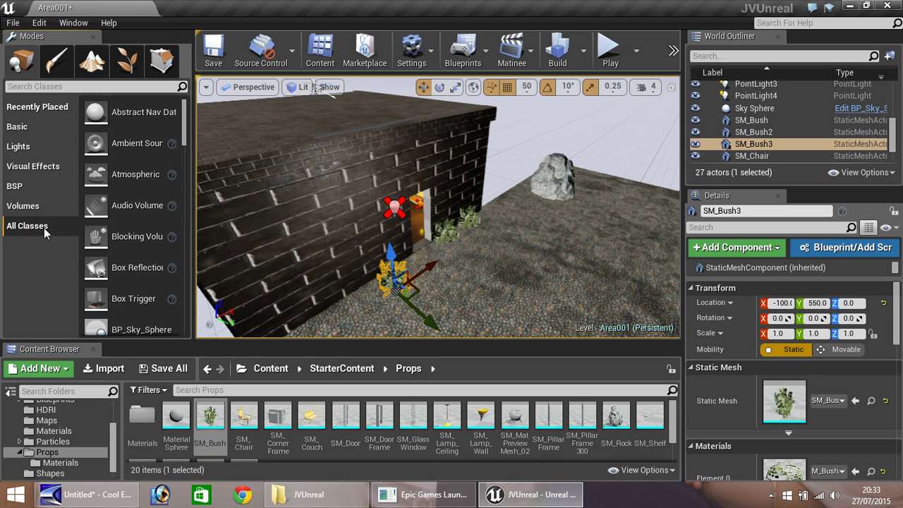
scroll(134, 201, down, 1)
scroll(135, 203, down, 2)
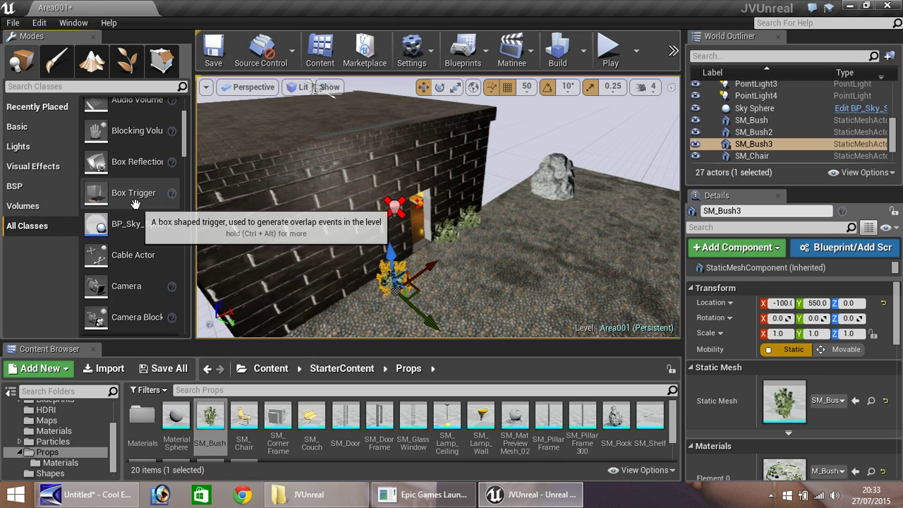
scroll(135, 203, down, 1)
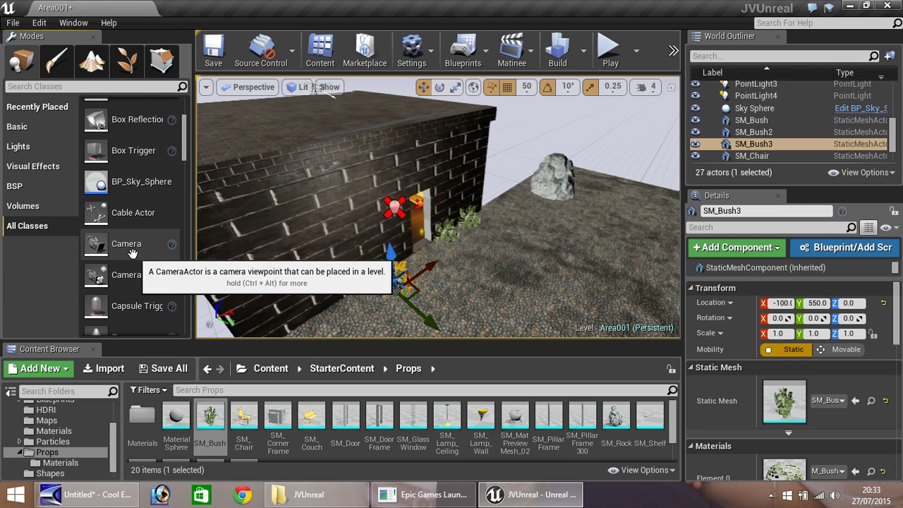
scroll(133, 252, down, 2)
scroll(133, 253, down, 3)
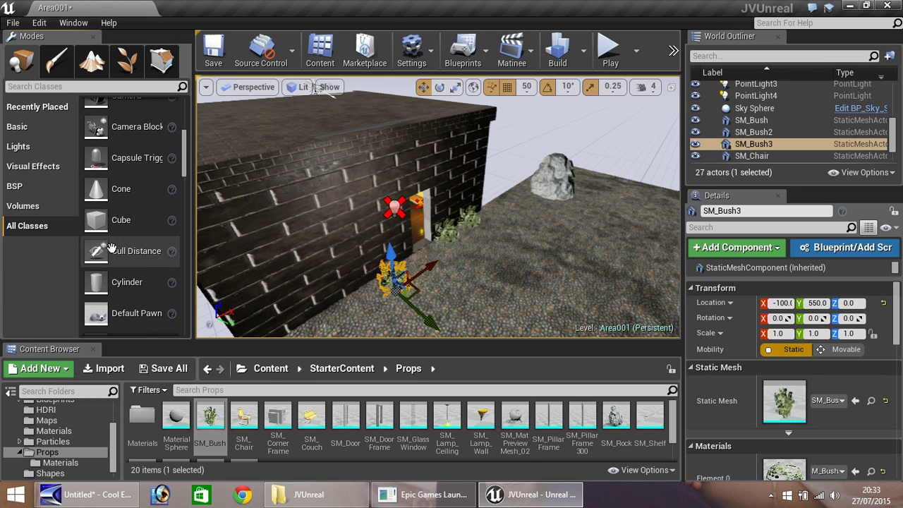
scroll(105, 233, up, 5)
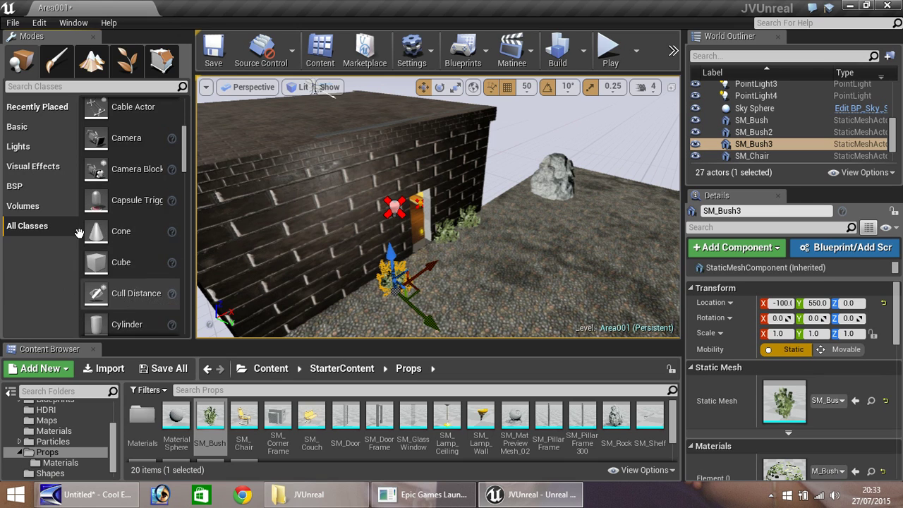
click(17, 126)
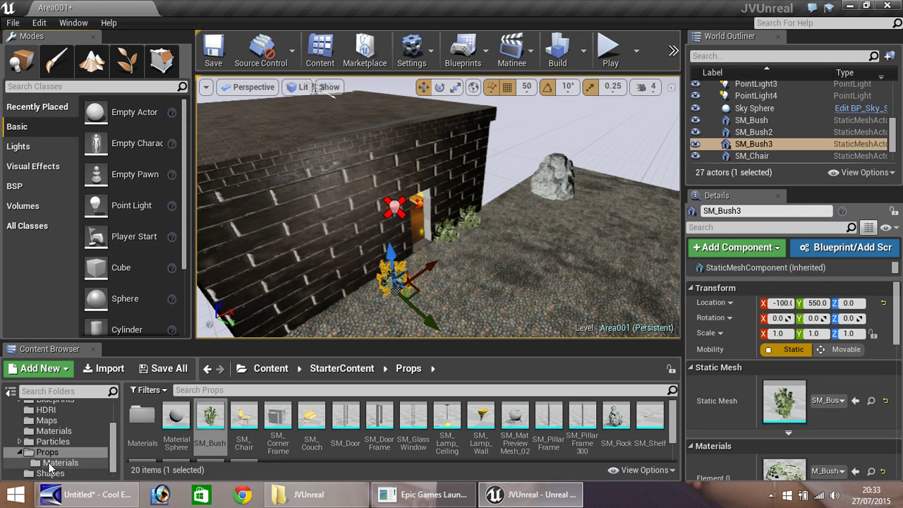
Show the starter content materials and check the mesh paint tools before returning to the placement mode
click(53, 431)
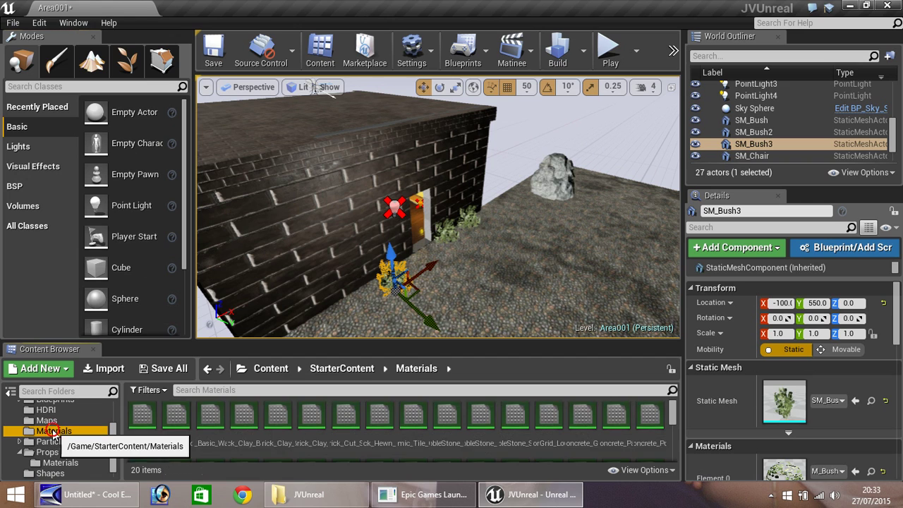
click(57, 62)
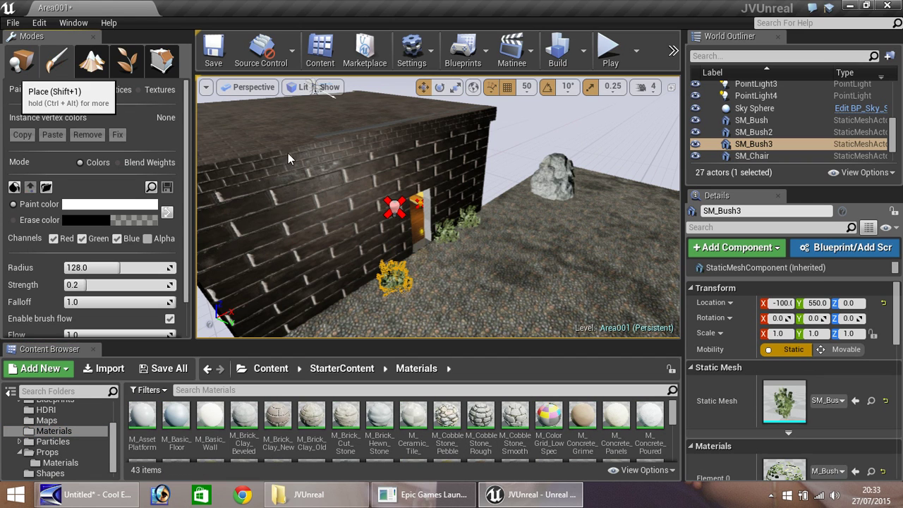
key(shift+1)
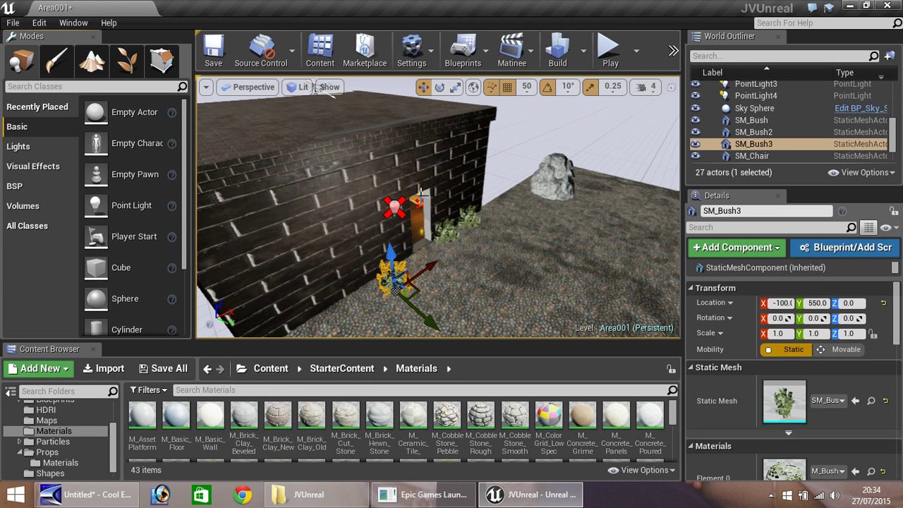
Try to apply M_Color_Grid_Low_Spec to the lower steps of the spiral stair inside the room
scroll(460, 272, down, 5)
scroll(449, 275, up, 3)
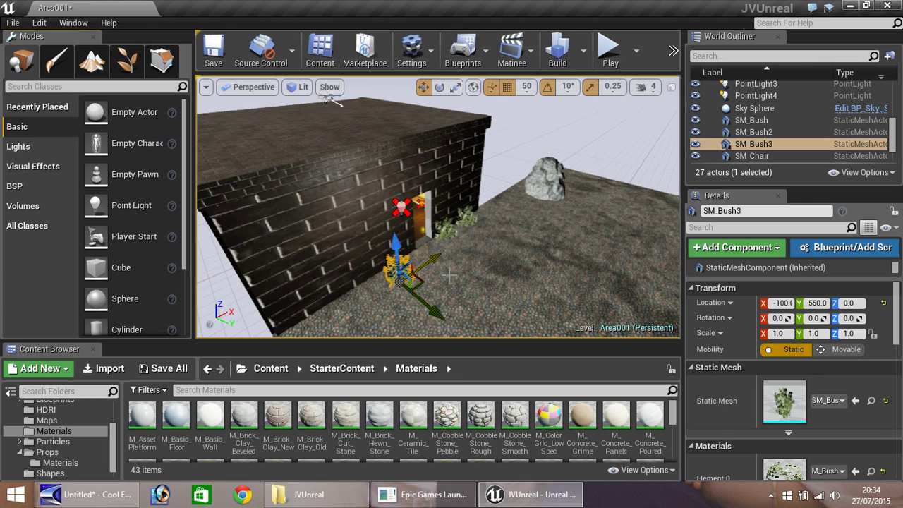
scroll(413, 268, up, 10)
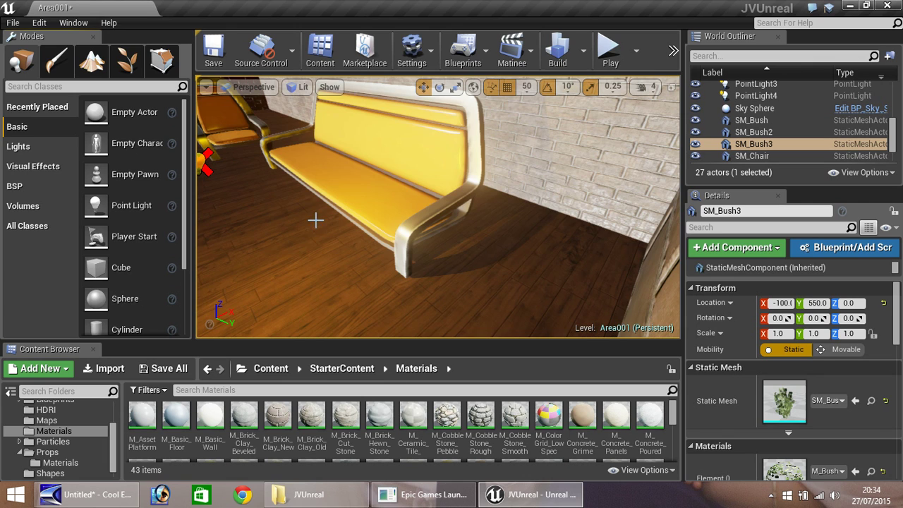
right_drag(266, 241, 183, 234)
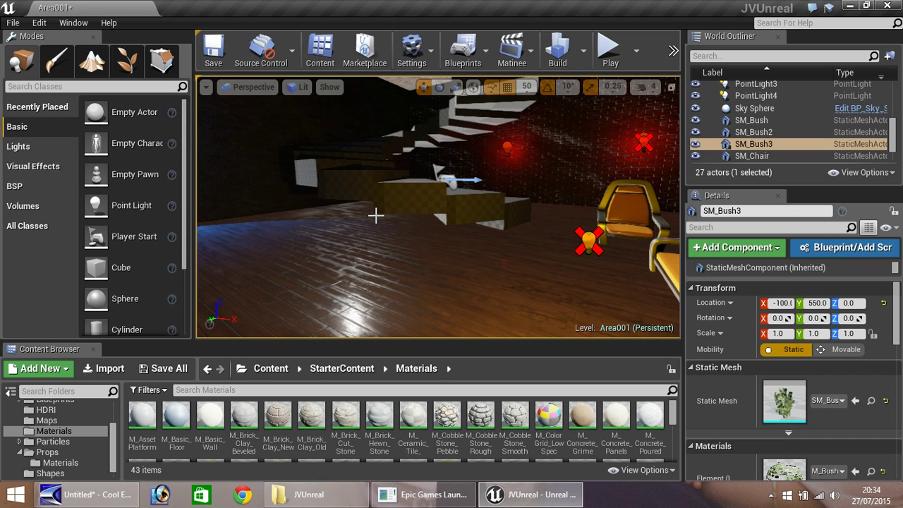
click(276, 415)
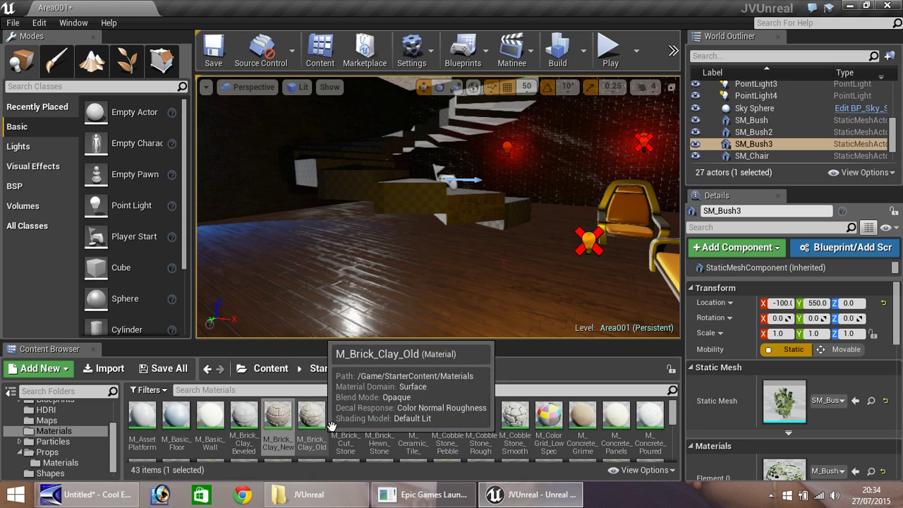
drag(547, 346, 502, 394)
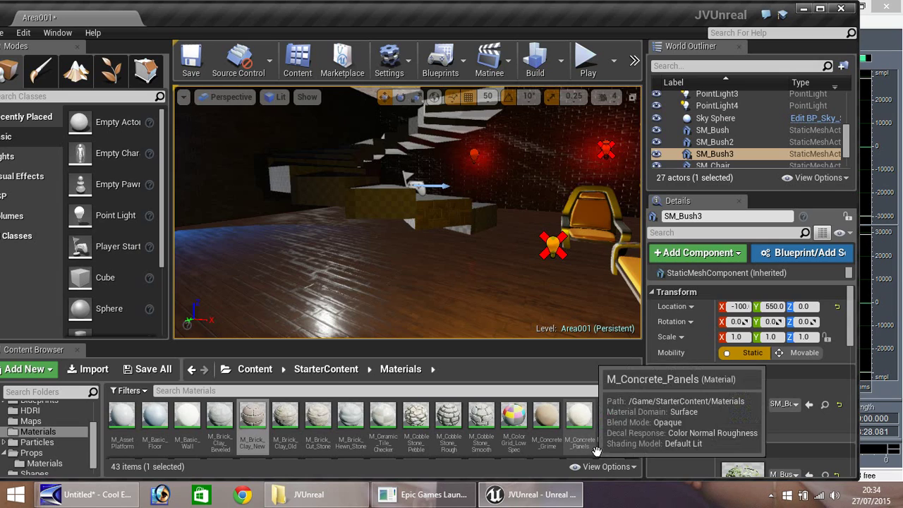
click(819, 8)
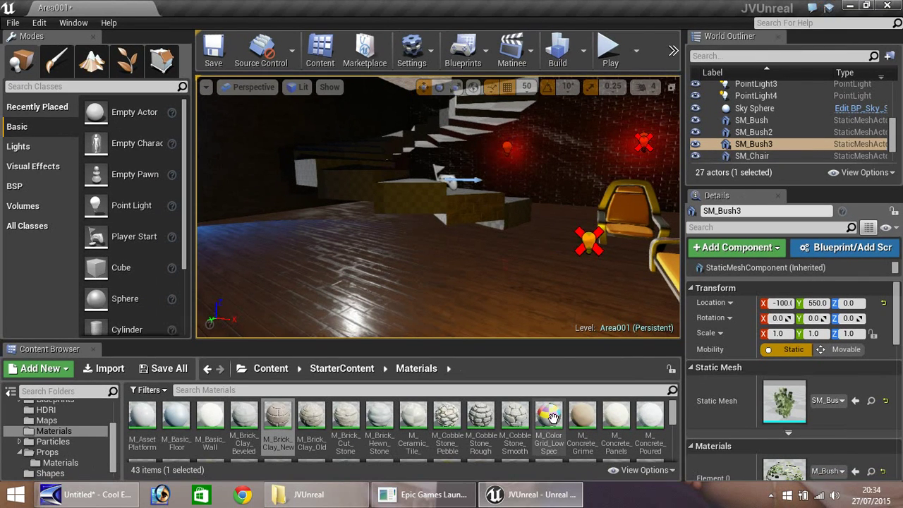
drag(549, 420, 415, 199)
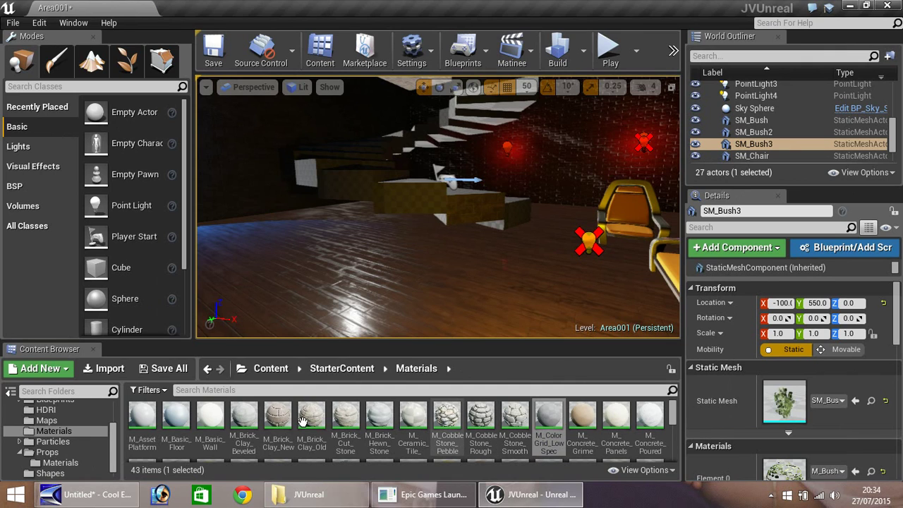
Apply M_Wood_Floor_Walnut_Polished to side faces of the spiral stair's steps and check them up close
scroll(280, 445, down, 3)
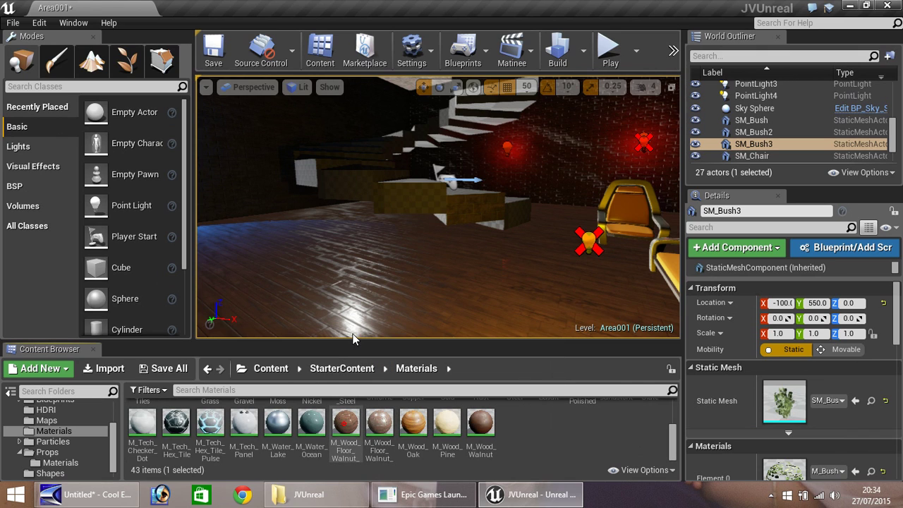
drag(344, 423, 355, 328)
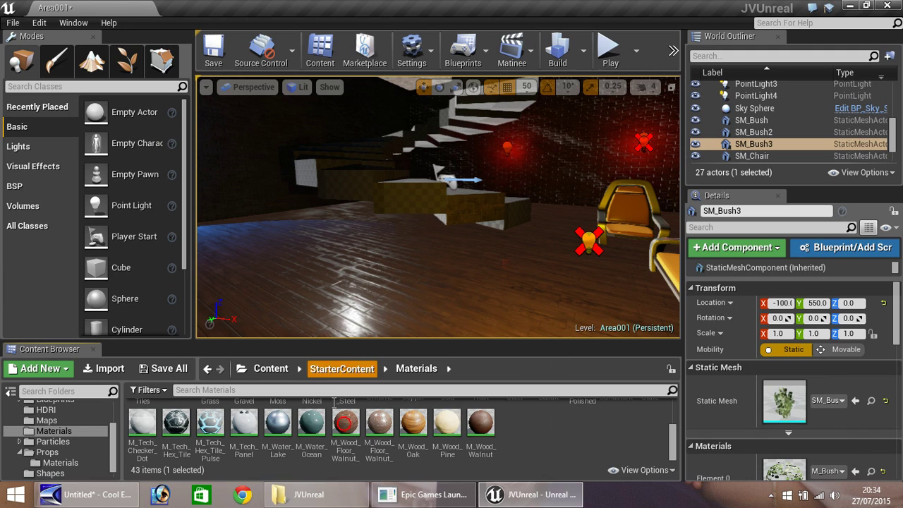
click(345, 423)
drag(374, 313, 353, 186)
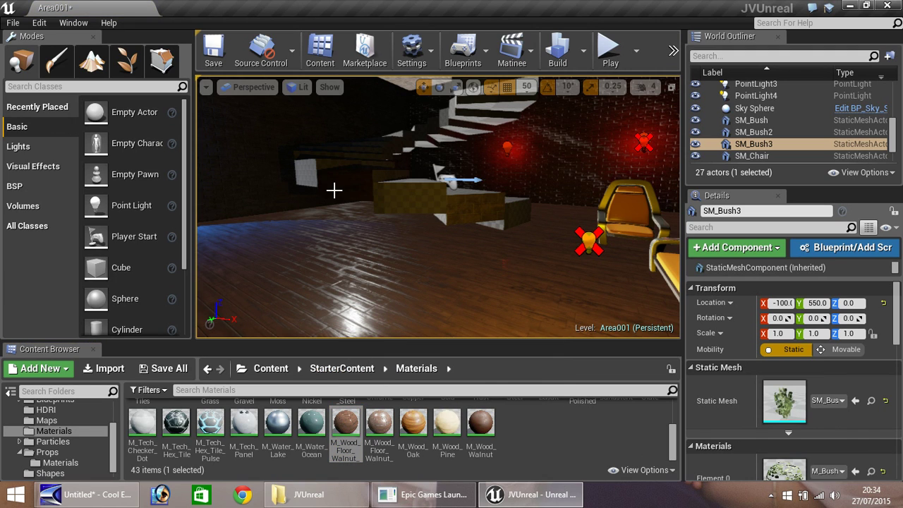
scroll(353, 203, up, 3)
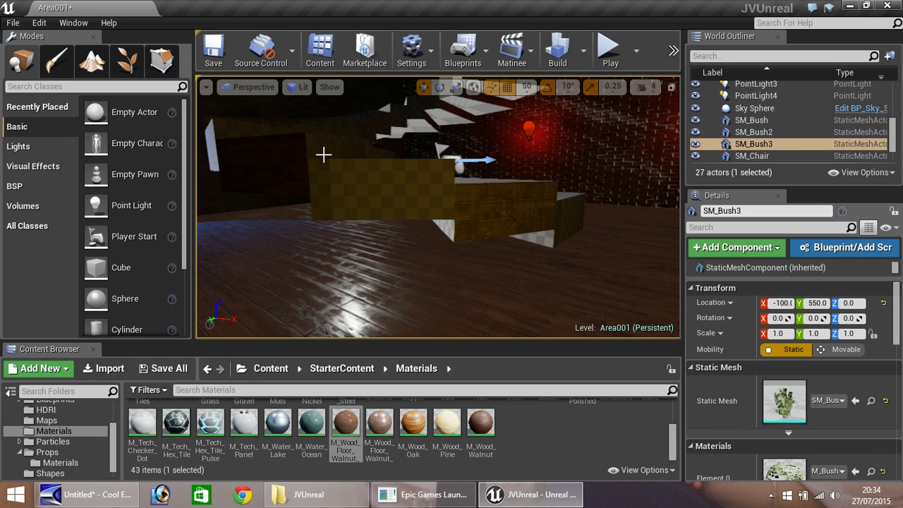
scroll(329, 258, down, 4)
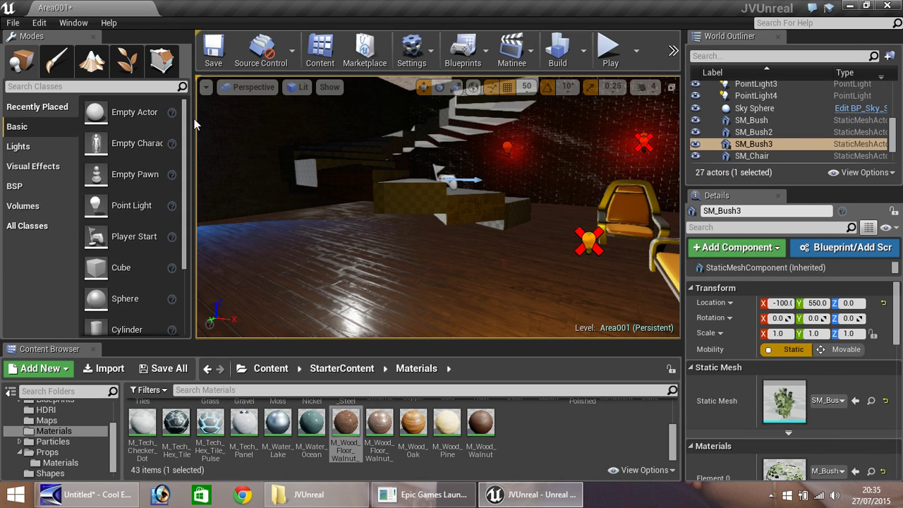
Delete the spiral stair from the room and return to the beginning of the materials list
click(433, 136)
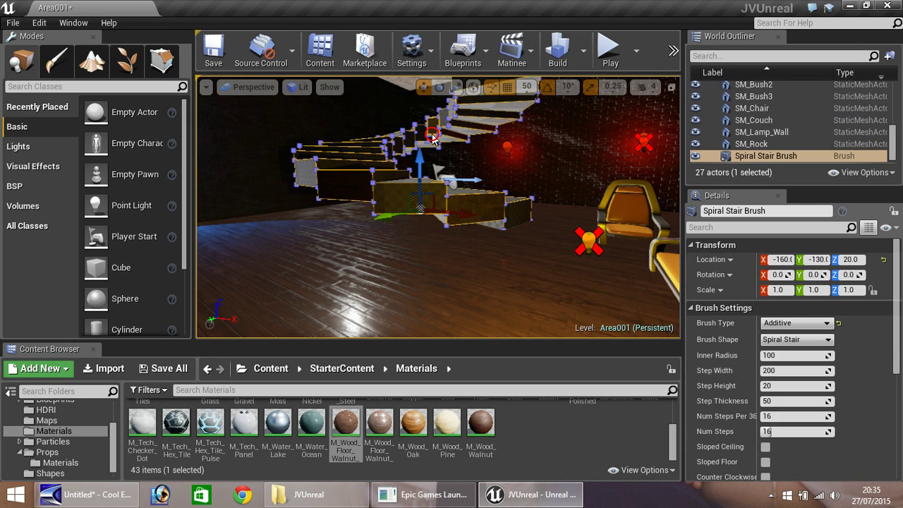
key(Delete)
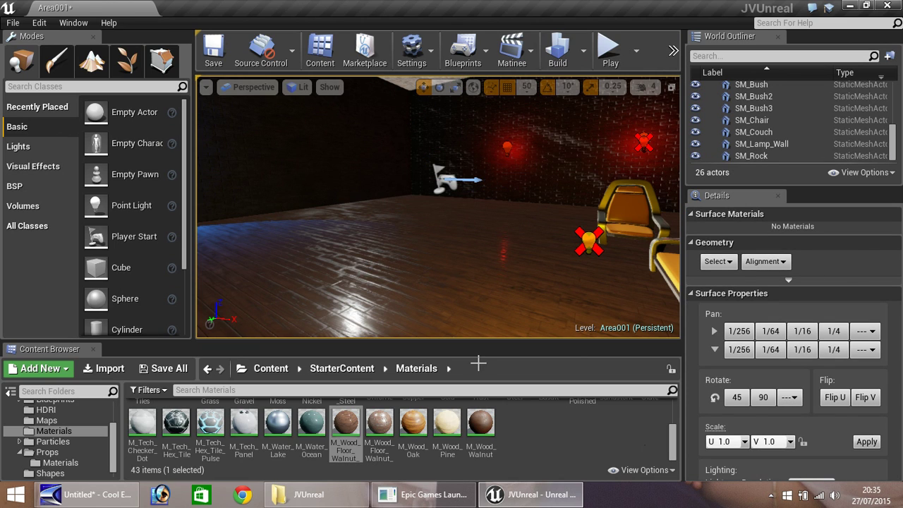
drag(675, 446, 672, 404)
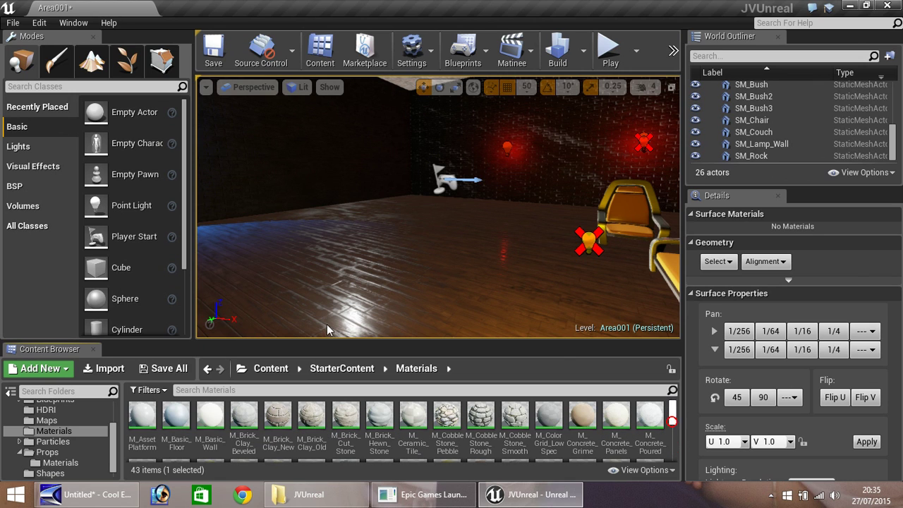
Place Shape_Trim_90_Out and Shape_Trim_90_In from the starter content shapes on the room's floor and raise both to Z 50
click(47, 453)
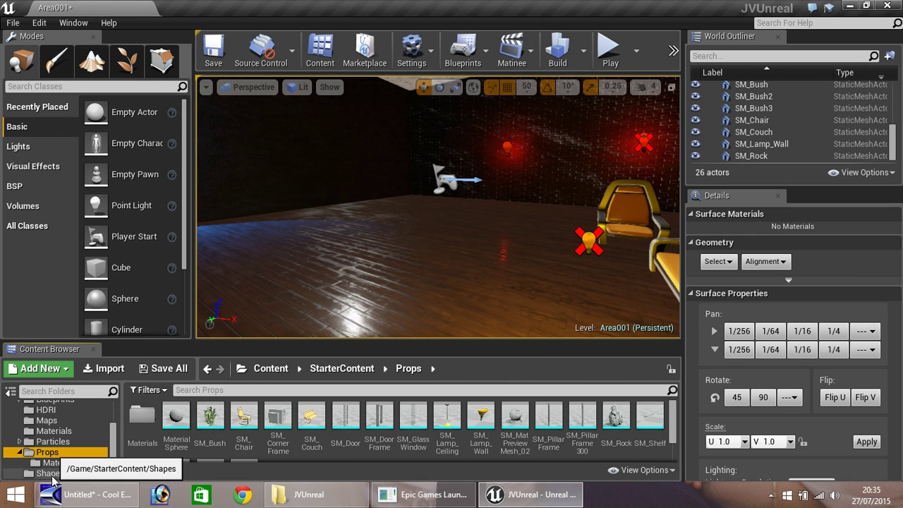
click(83, 473)
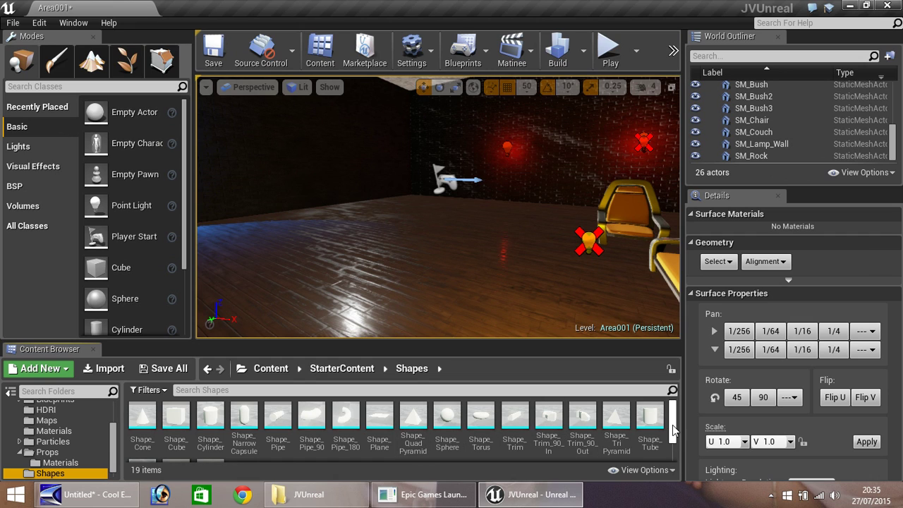
mouse_move(674, 418)
mouse_down()
mouse_move(677, 441)
mouse_move(673, 401)
mouse_up()
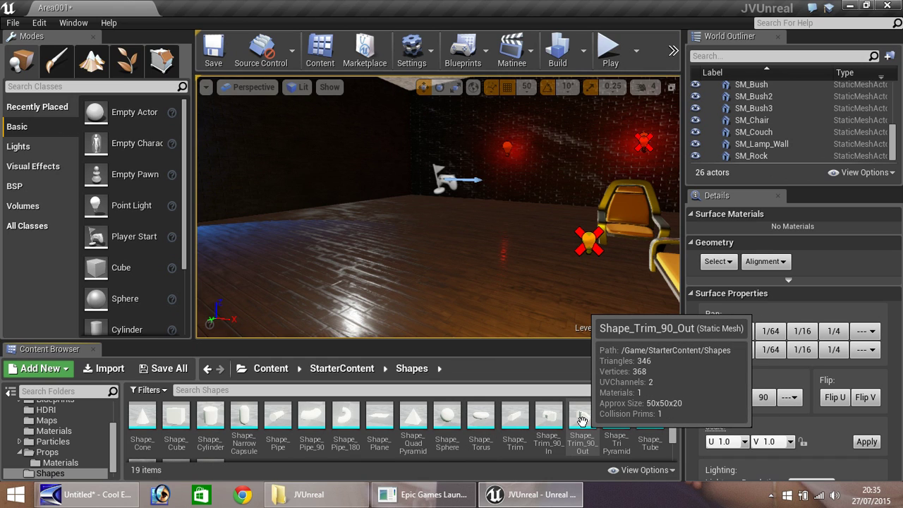
drag(582, 421, 416, 277)
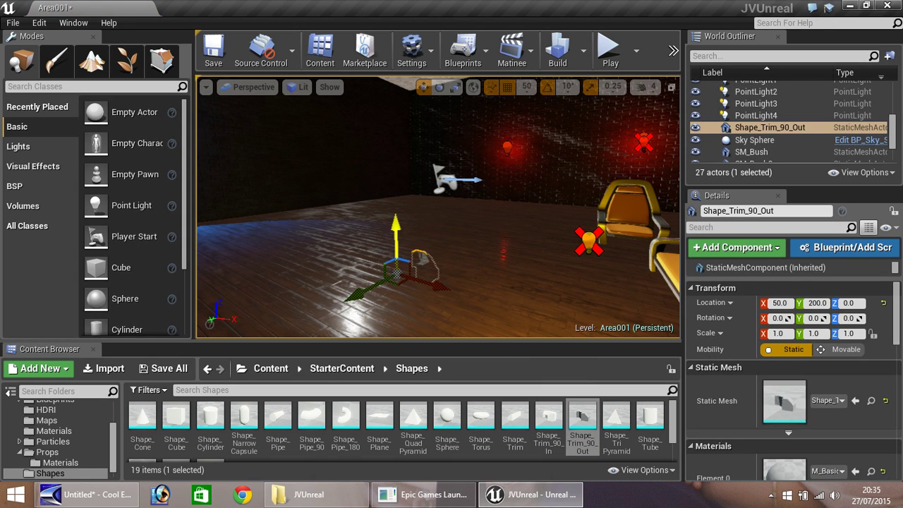
drag(396, 209, 394, 172)
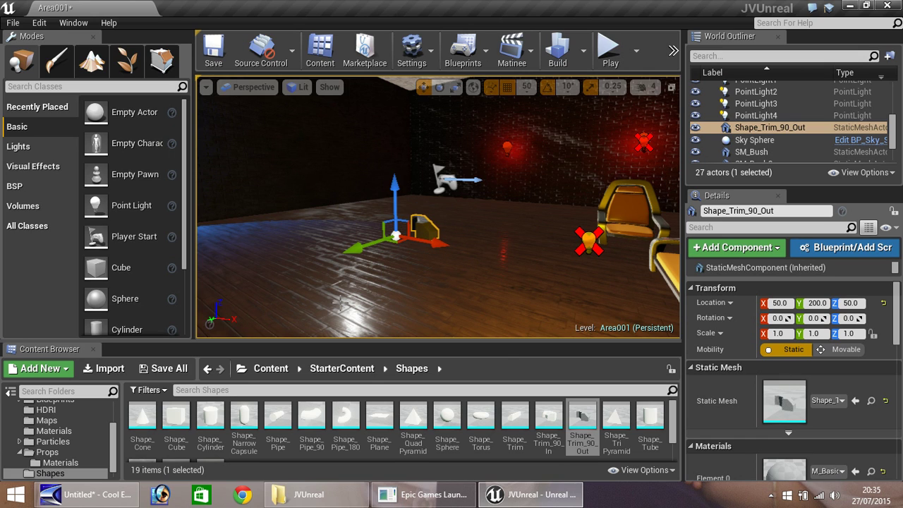
drag(548, 418, 286, 237)
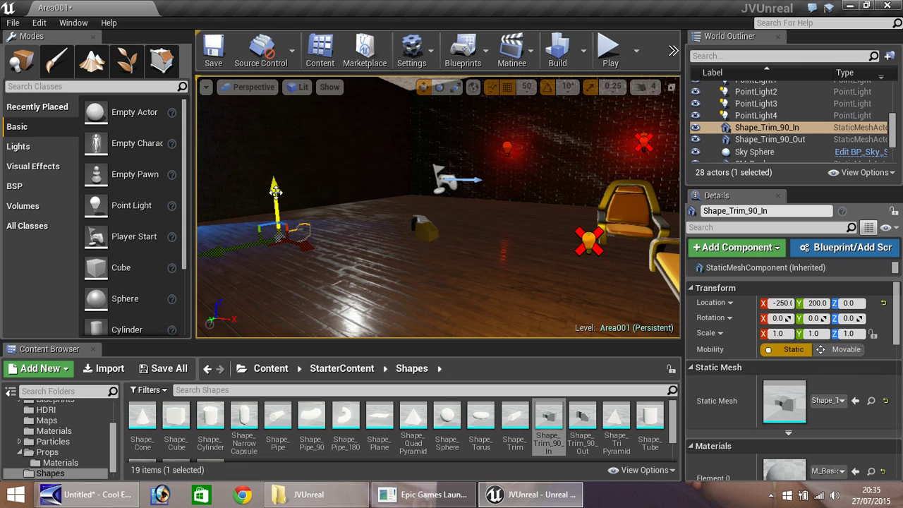
drag(274, 172, 272, 151)
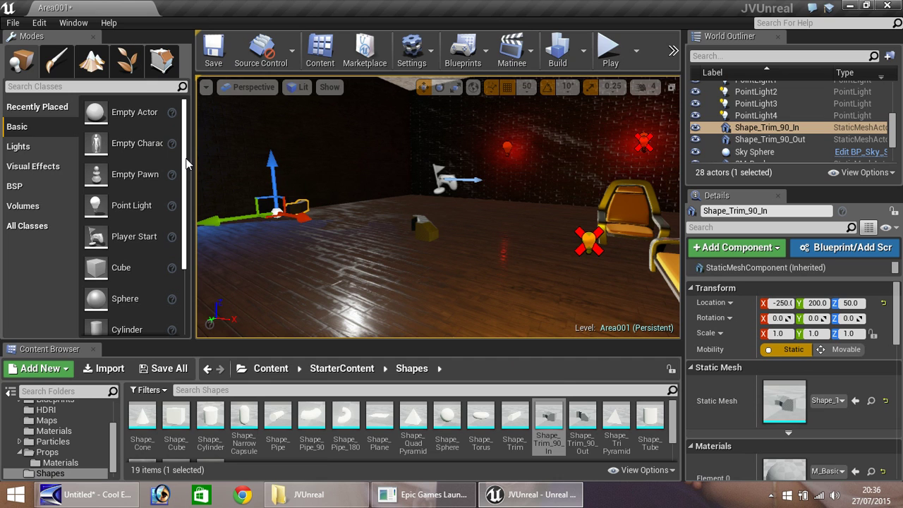
Play-test the level, walking from the room out onto the cobbled area and back to the doorway, and end the play session
key(f)
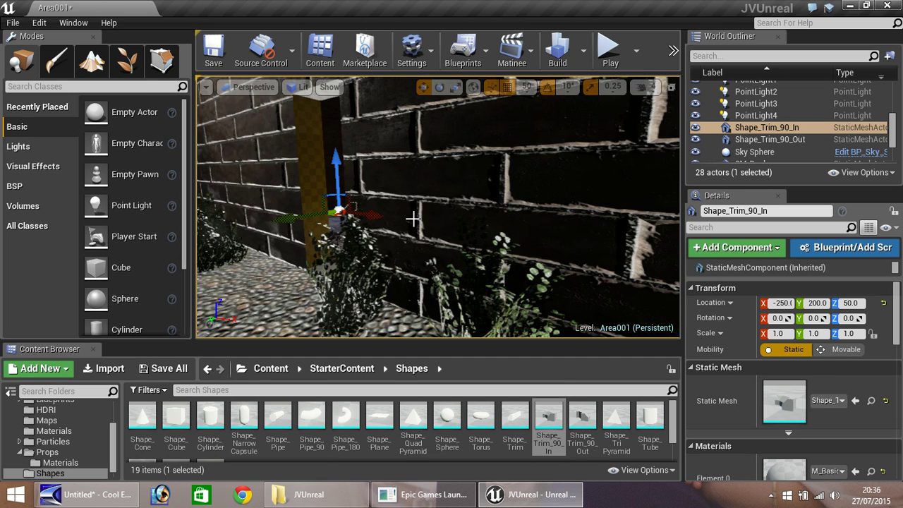
scroll(412, 218, down, 12)
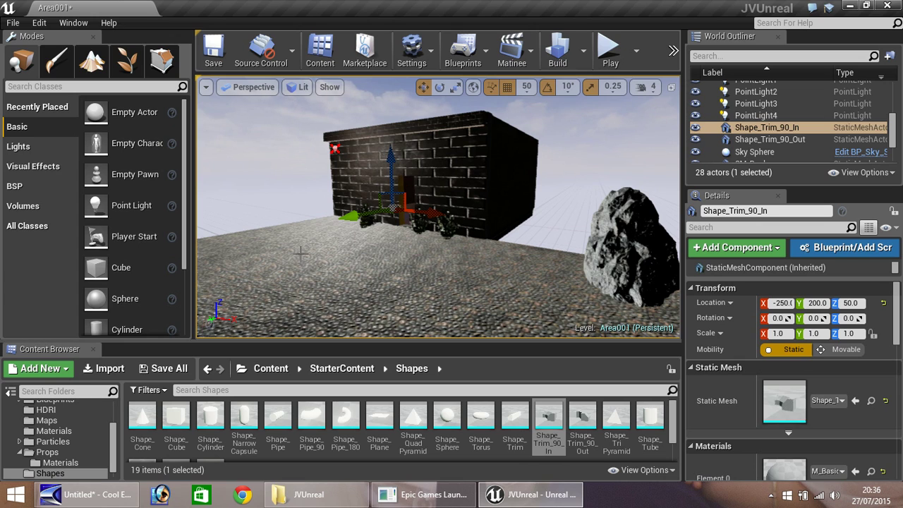
click(547, 86)
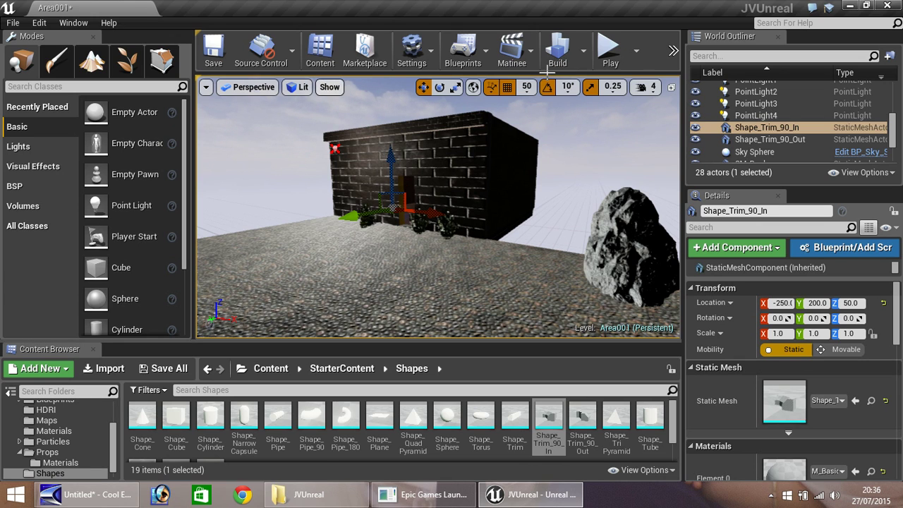
click(605, 52)
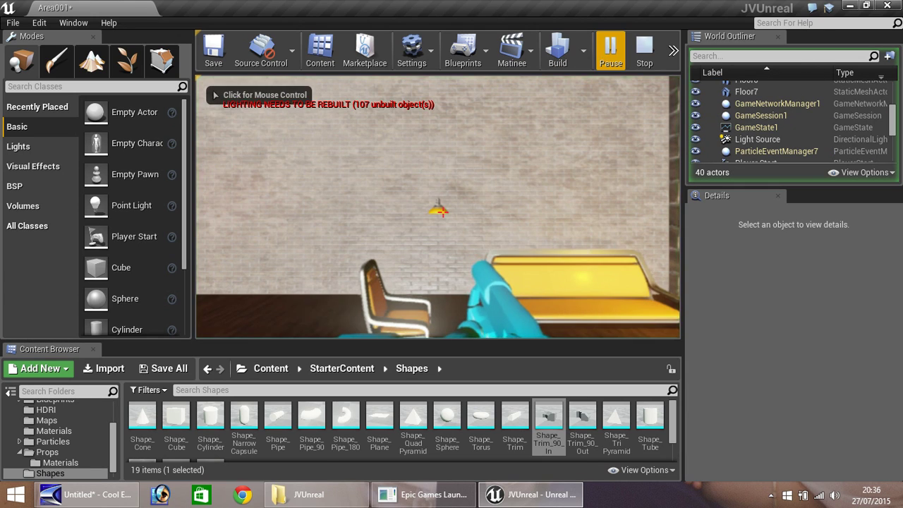
click(438, 209)
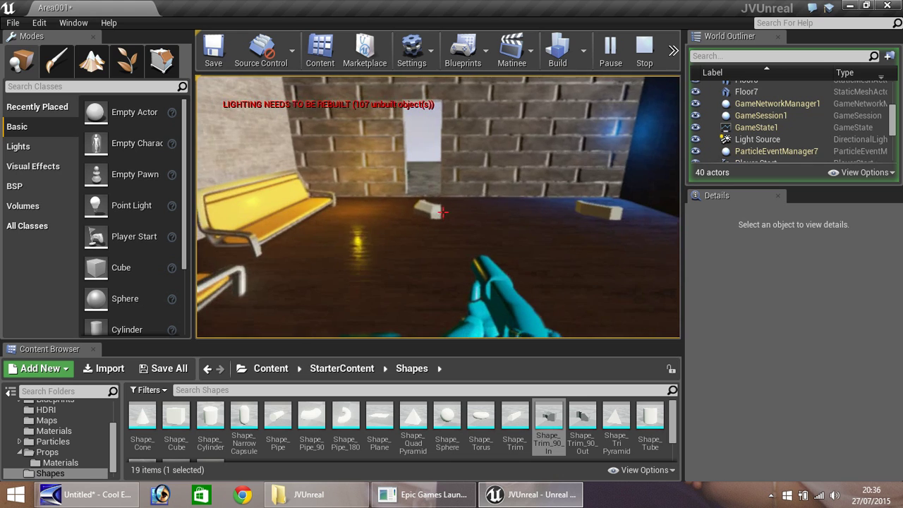
key(w)
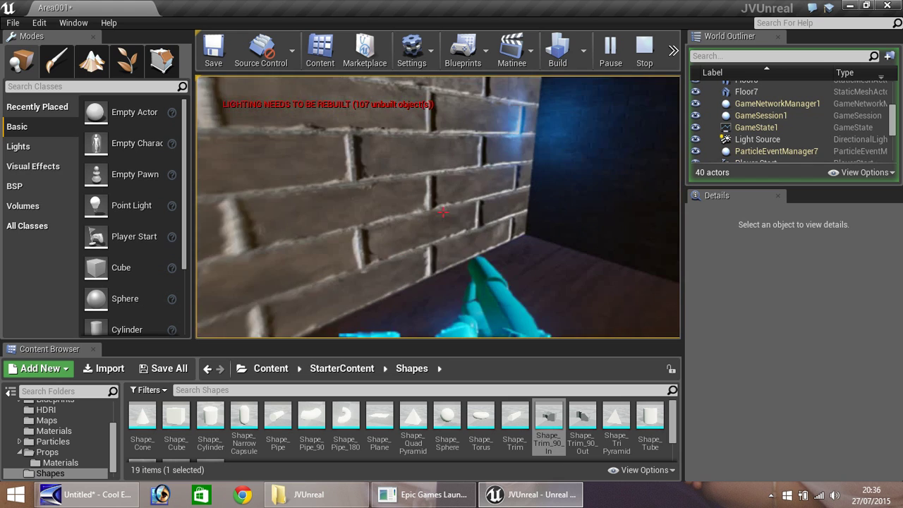
key(w)
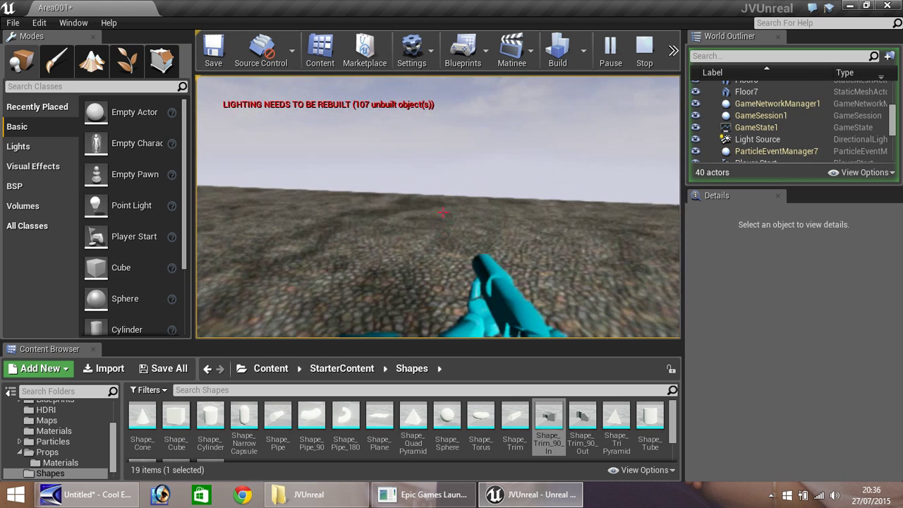
key(w)
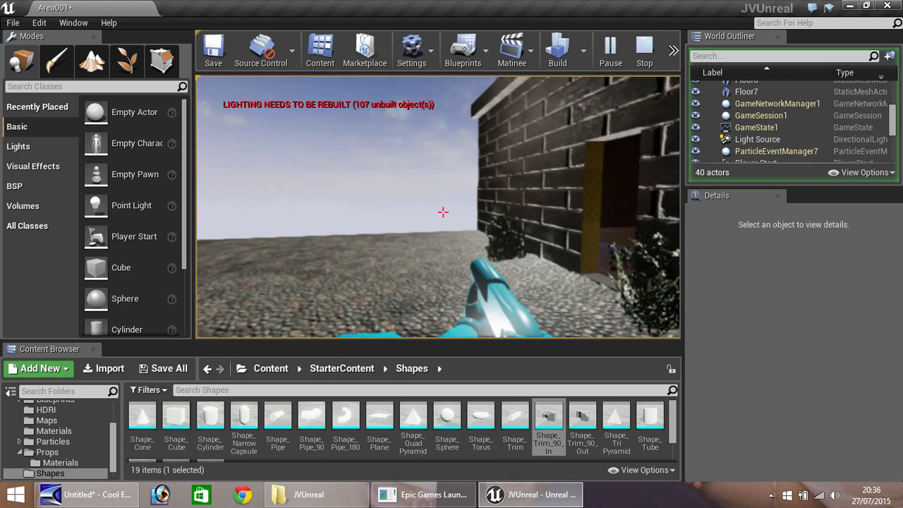
key(w)
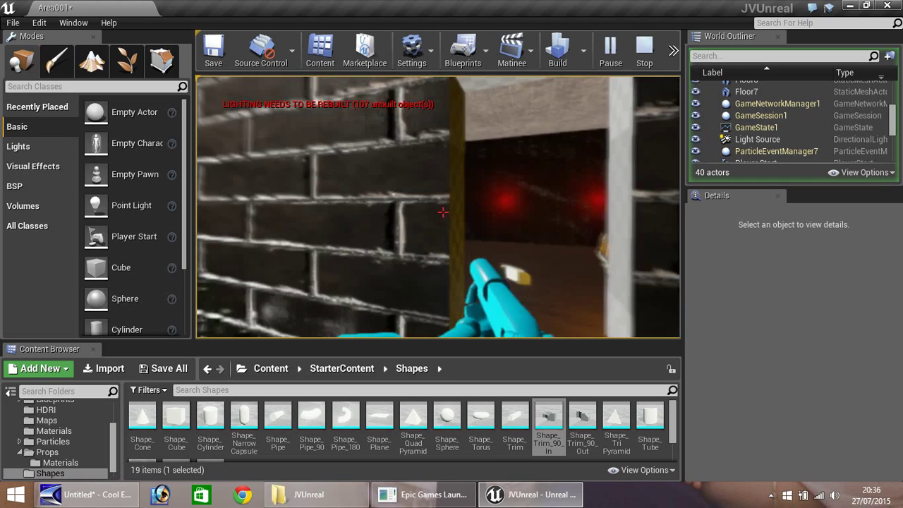
key(w)
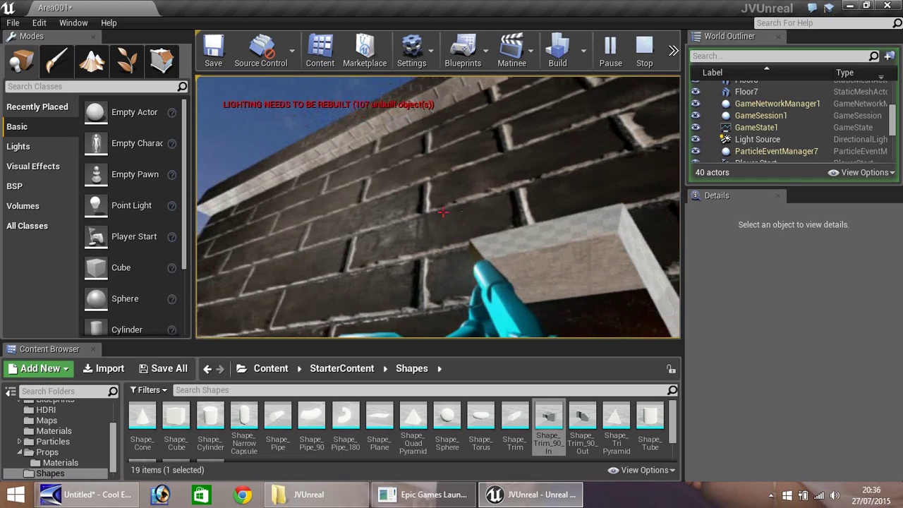
key(Escape)
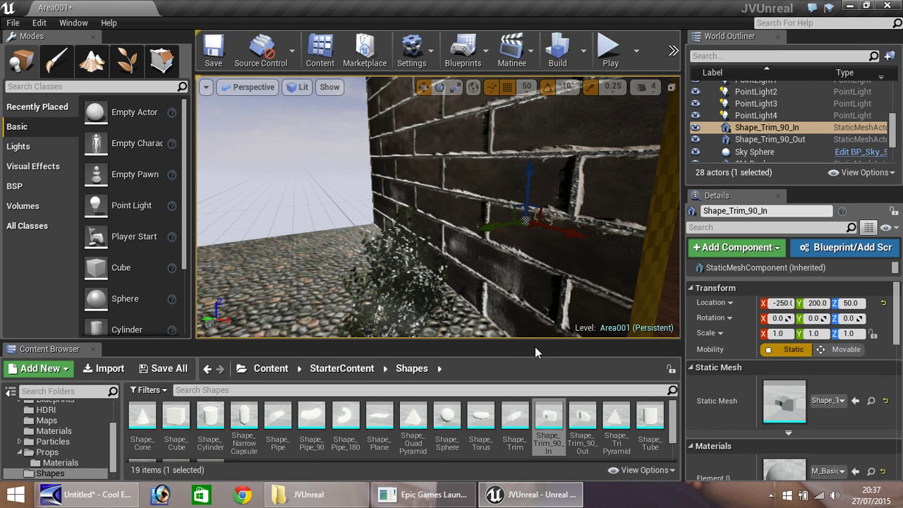
Show the starter content materials, view the building from outside, and select the cobbled floor piece in front of the rock
click(49, 430)
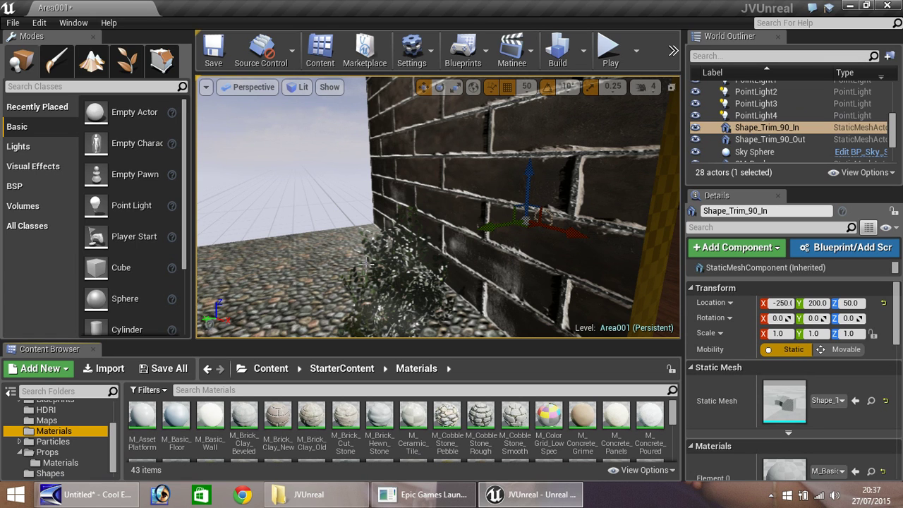
scroll(364, 262, down, 6)
scroll(303, 235, down, 2)
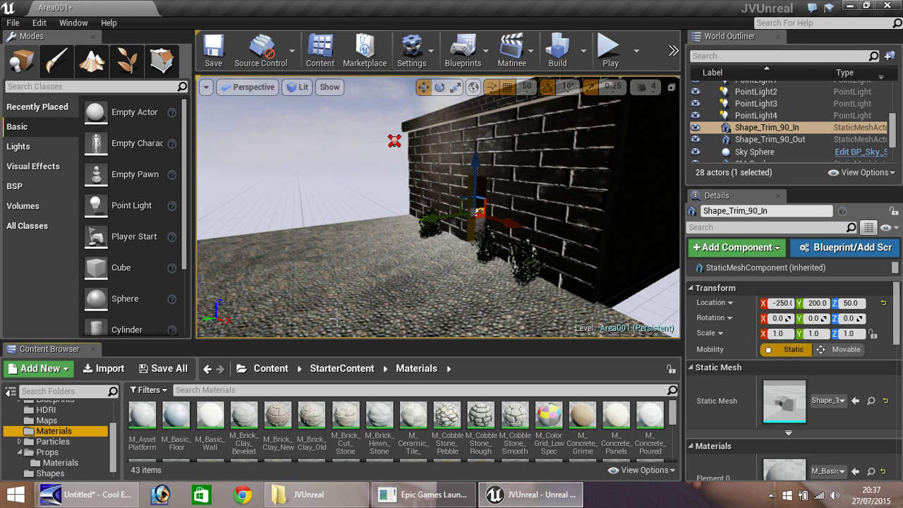
scroll(568, 282, down, 2)
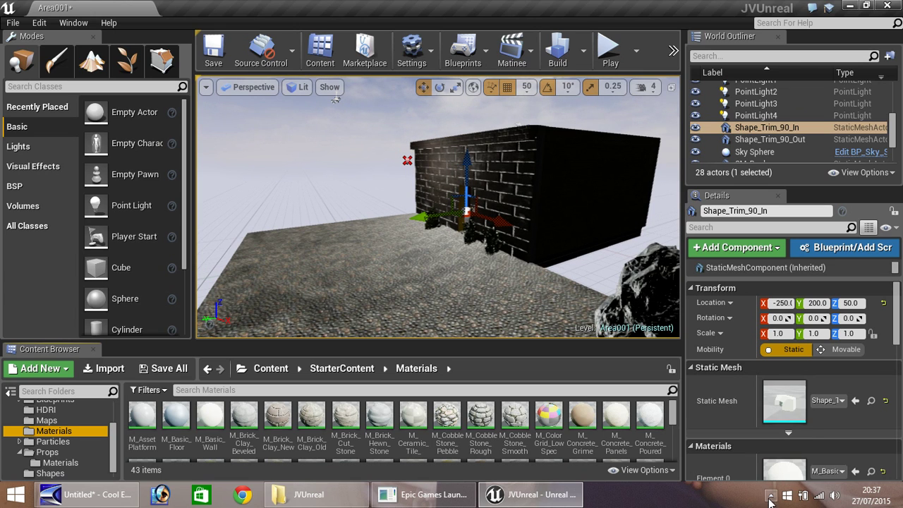
click(771, 496)
click(507, 296)
click(506, 296)
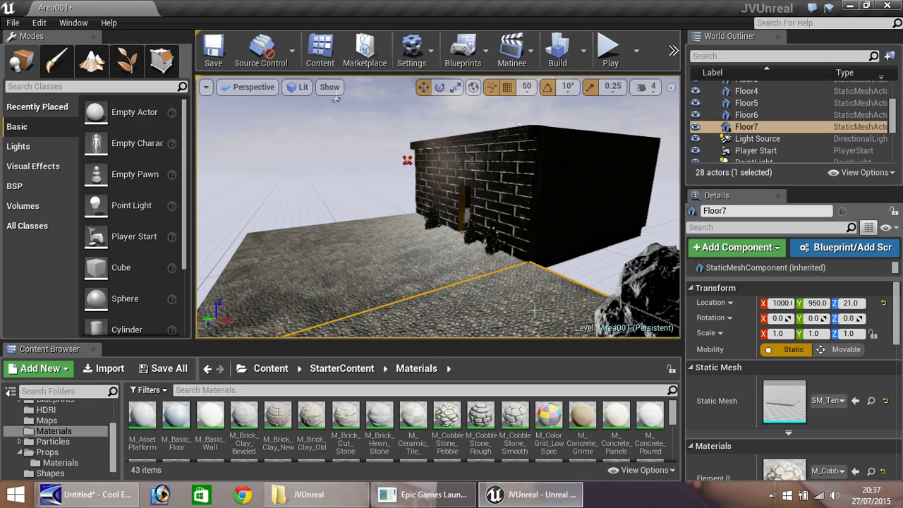